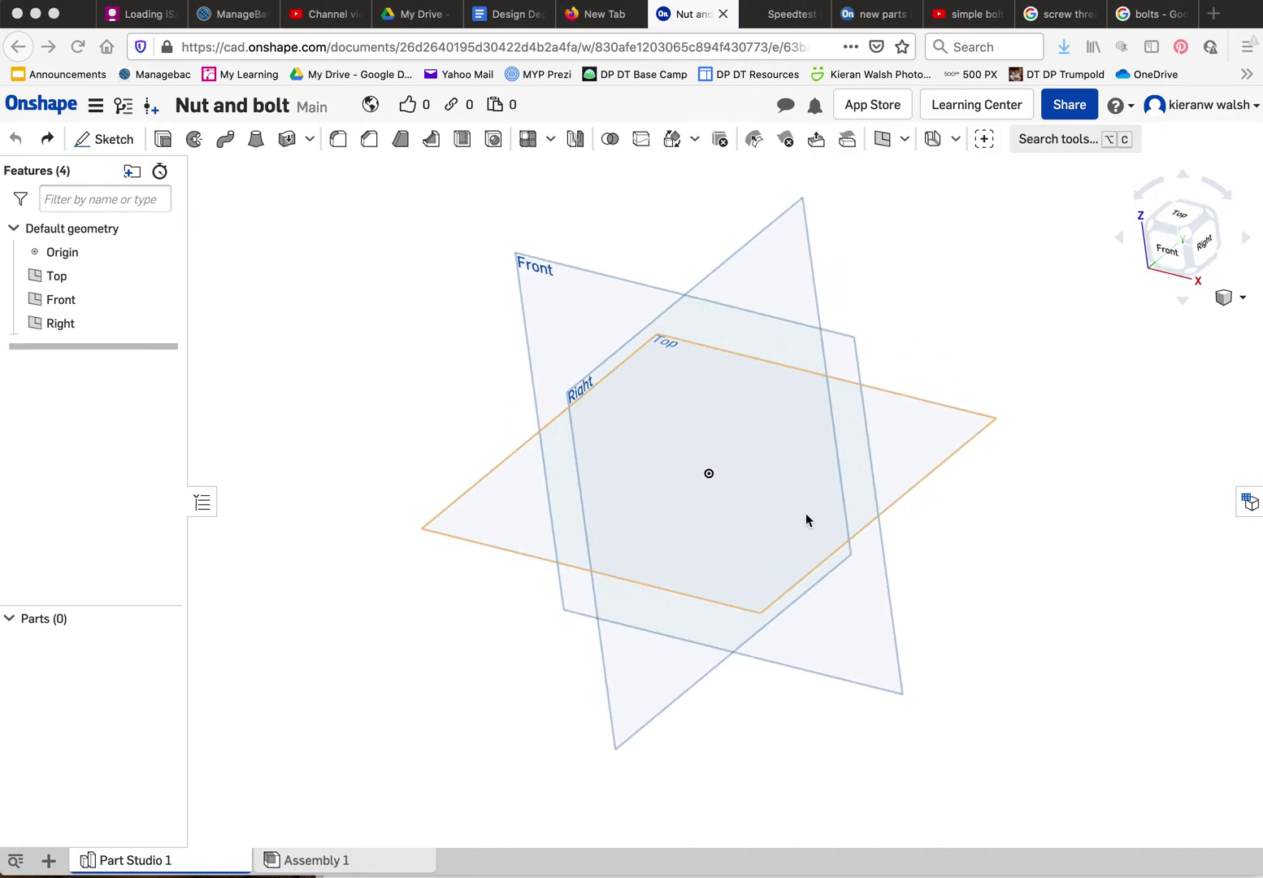
# - Start a new sketch on the Top plane and view it normal to the sketch plane
pyautogui.click(94, 139)
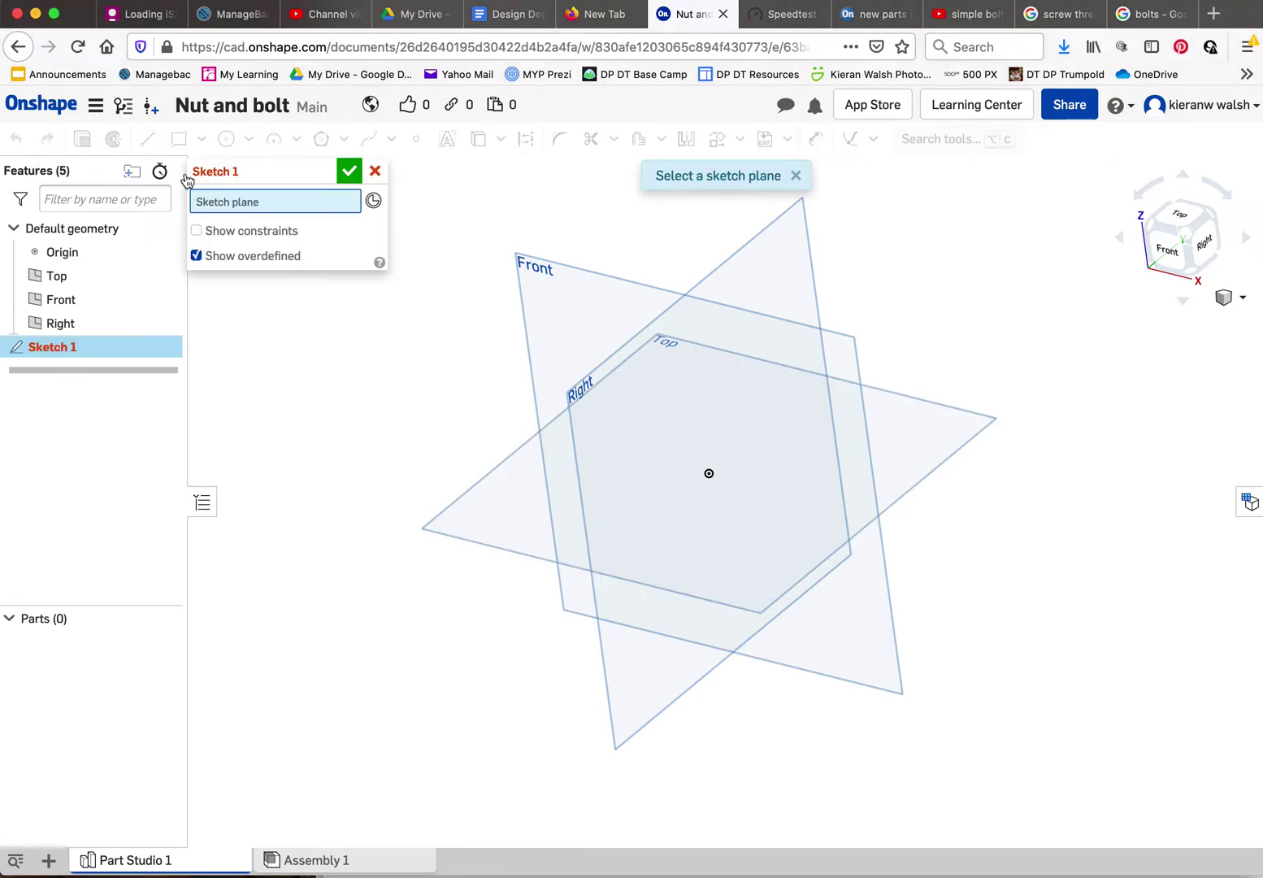
pyautogui.click(478, 481)
pyautogui.rightClick(503, 485)
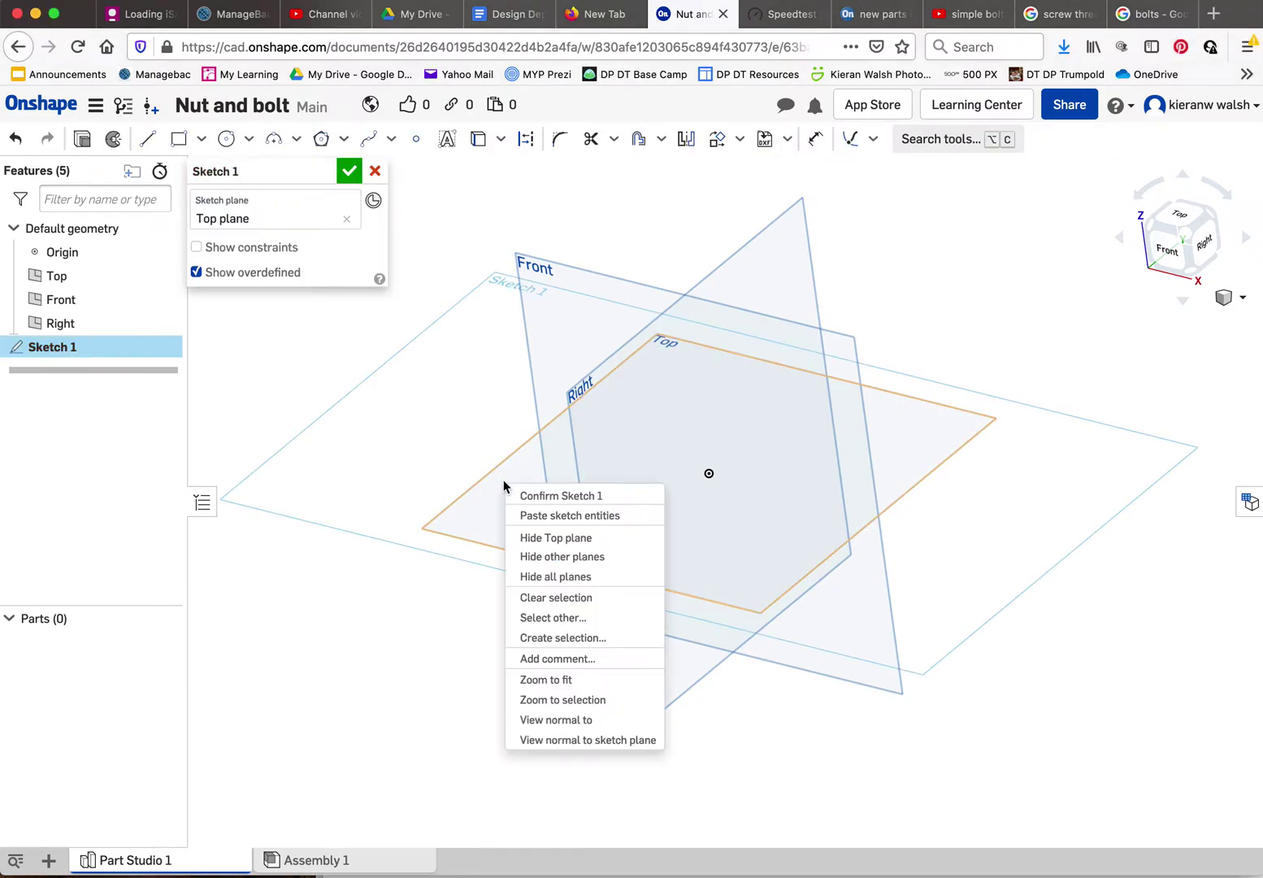
pyautogui.click(556, 720)
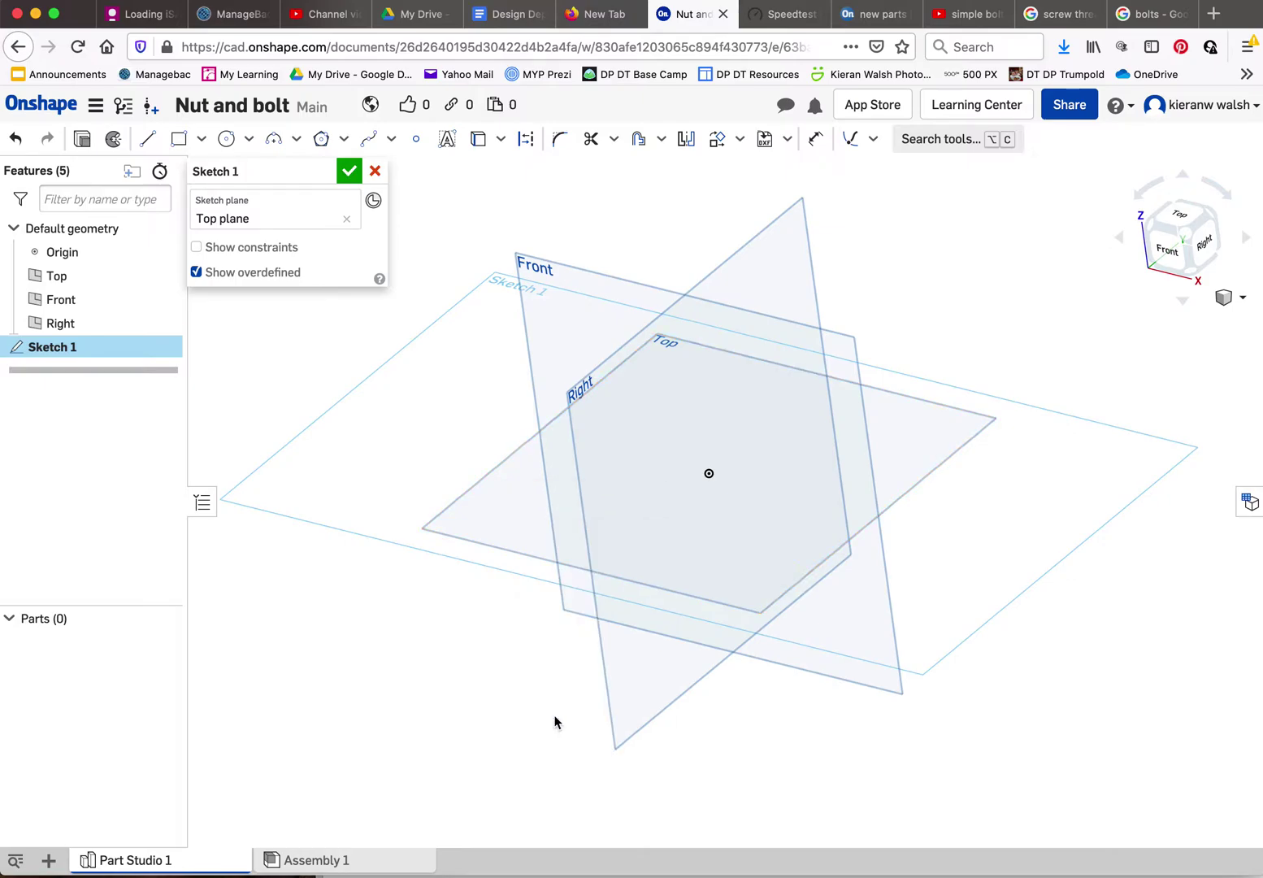
# - Draw an inscribed hexagon centred on the origin
pyautogui.click(326, 137)
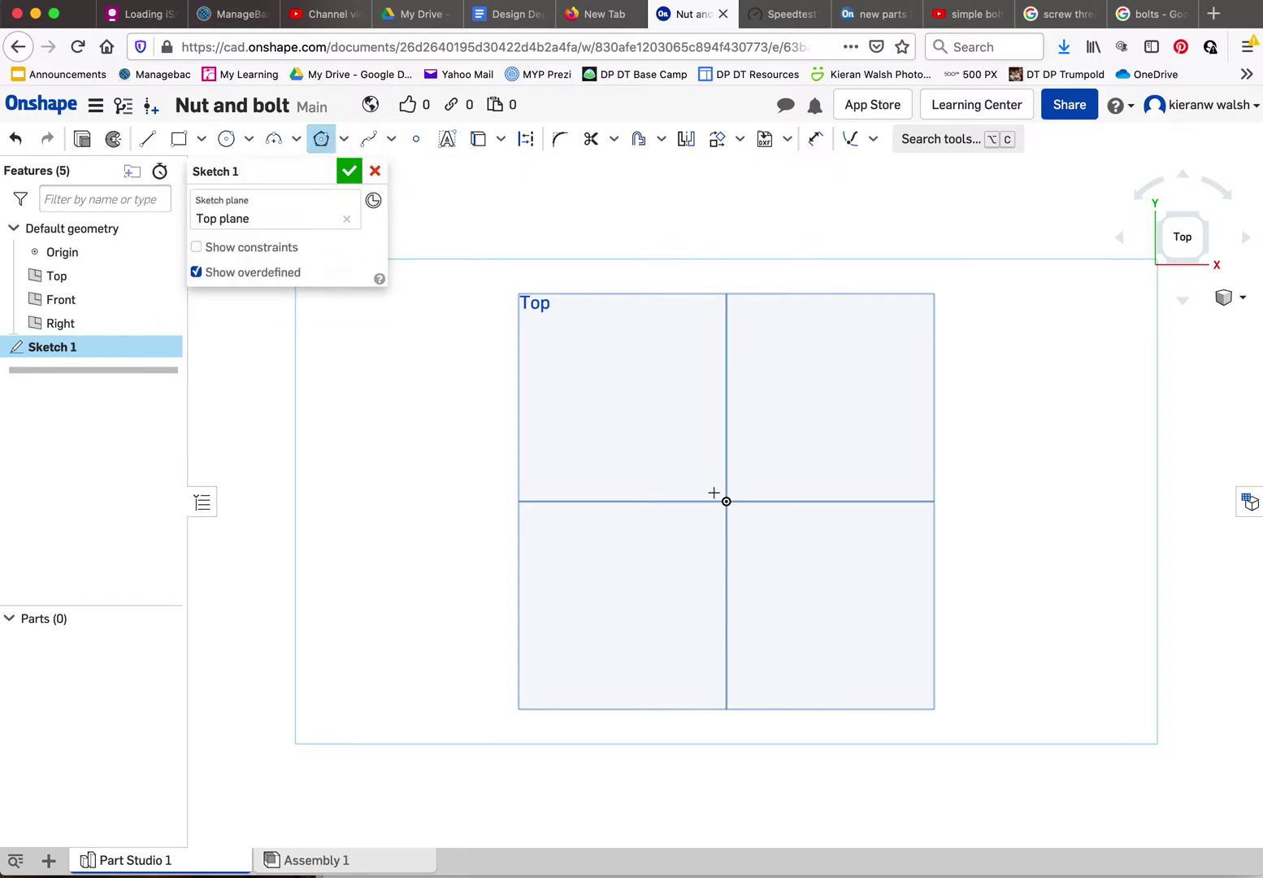
pyautogui.click(726, 501)
pyautogui.scroll(1, 748, 494)
pyautogui.scroll(2, 749, 494)
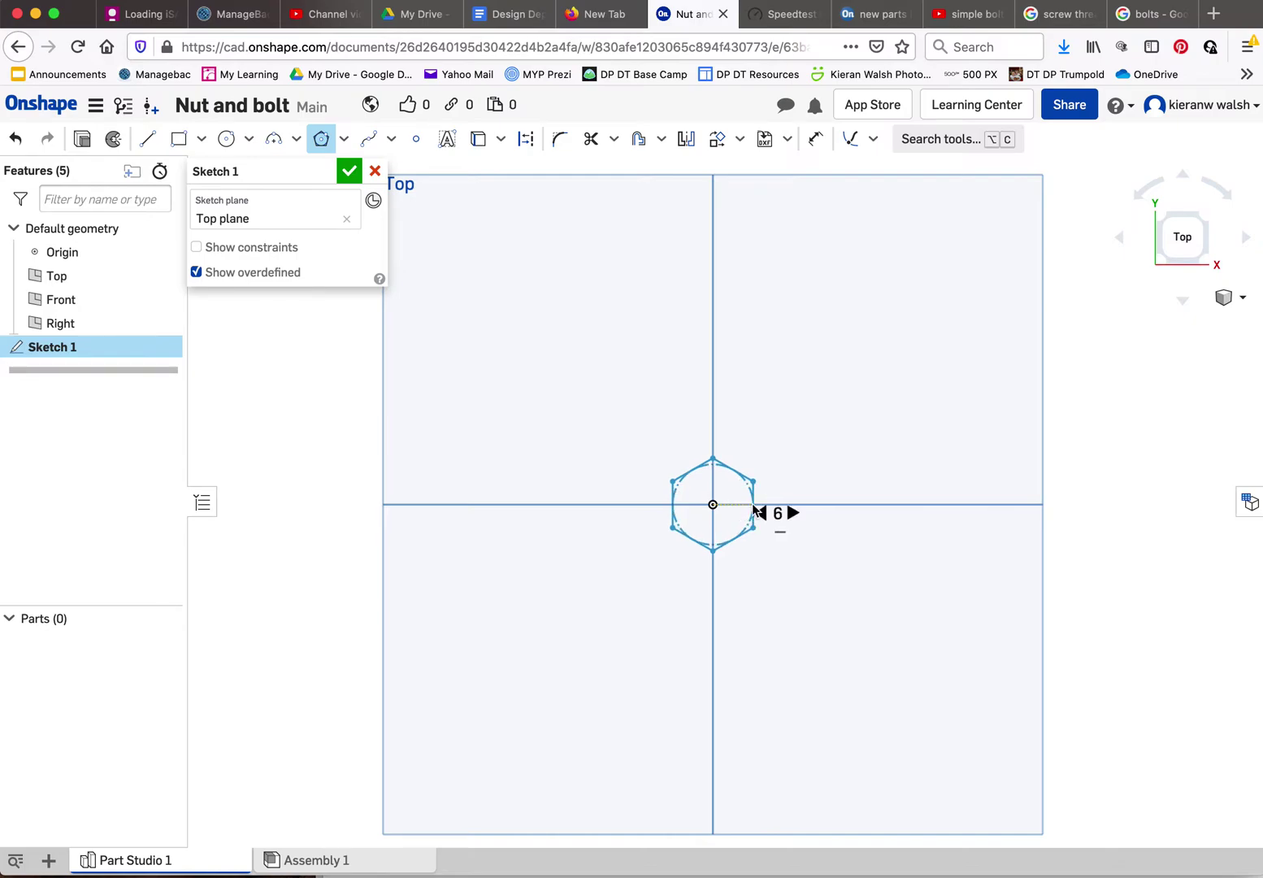
pyautogui.scroll(2, 754, 509)
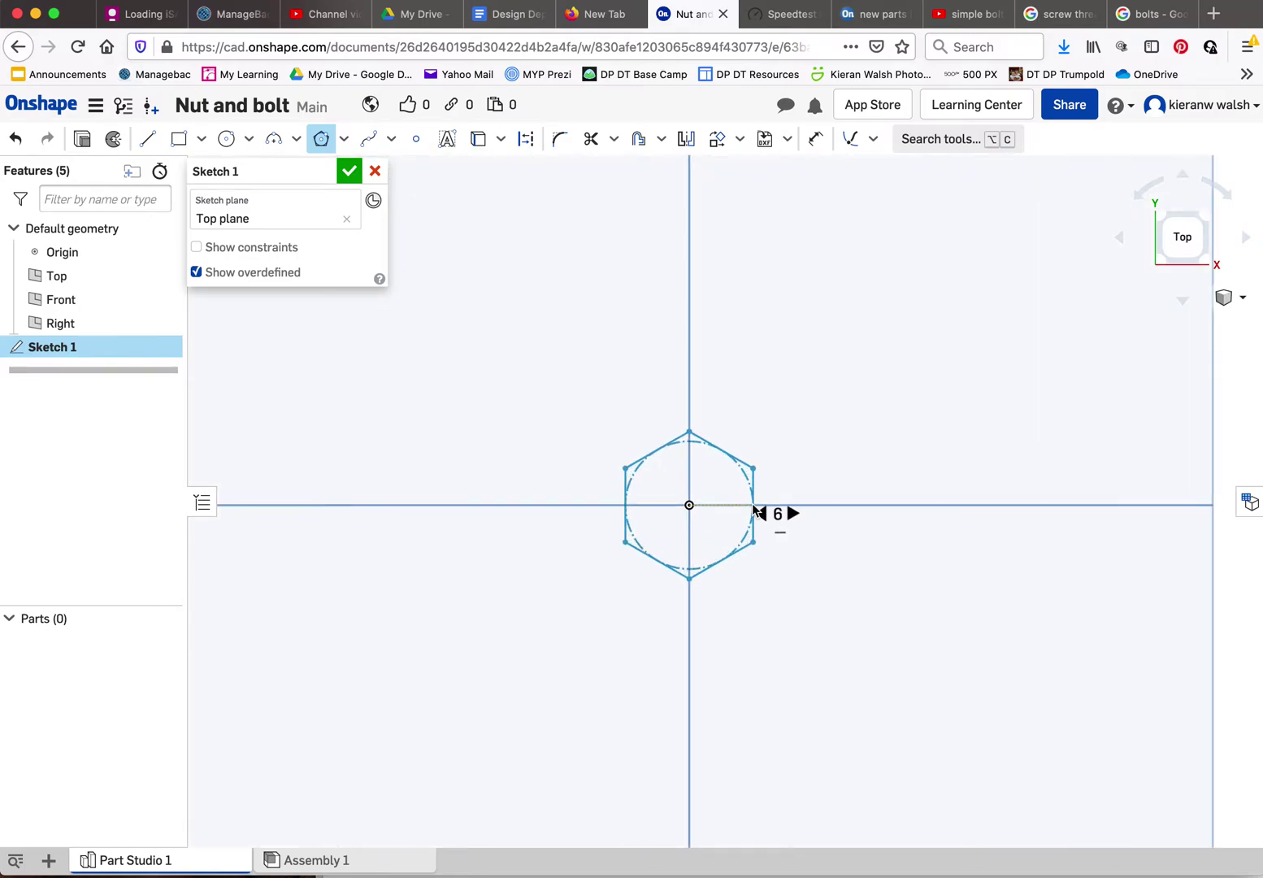
pyautogui.click(753, 507)
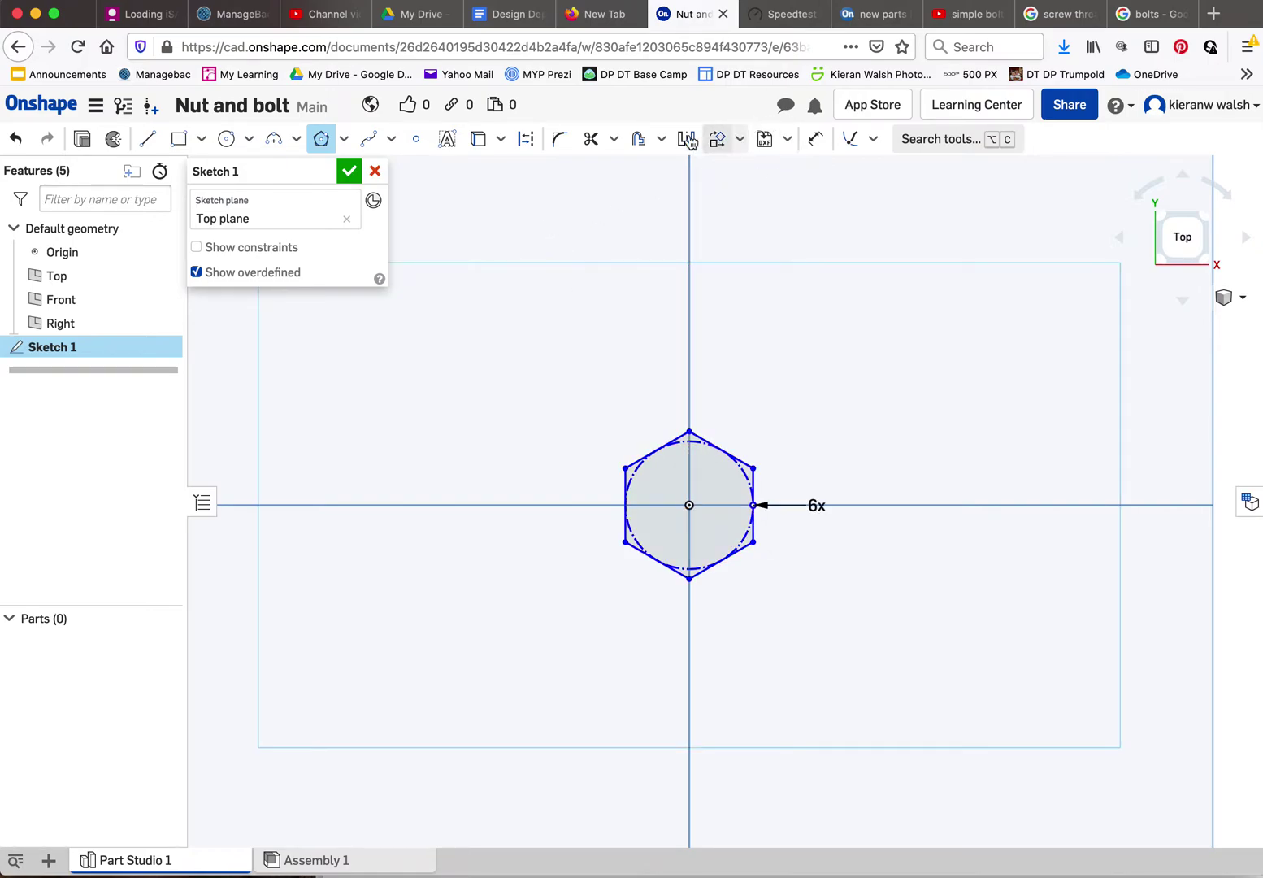
# - Dimension the hexagon's inscribed circle to 12 mm diameter and finish Sketch 1
pyautogui.click(815, 138)
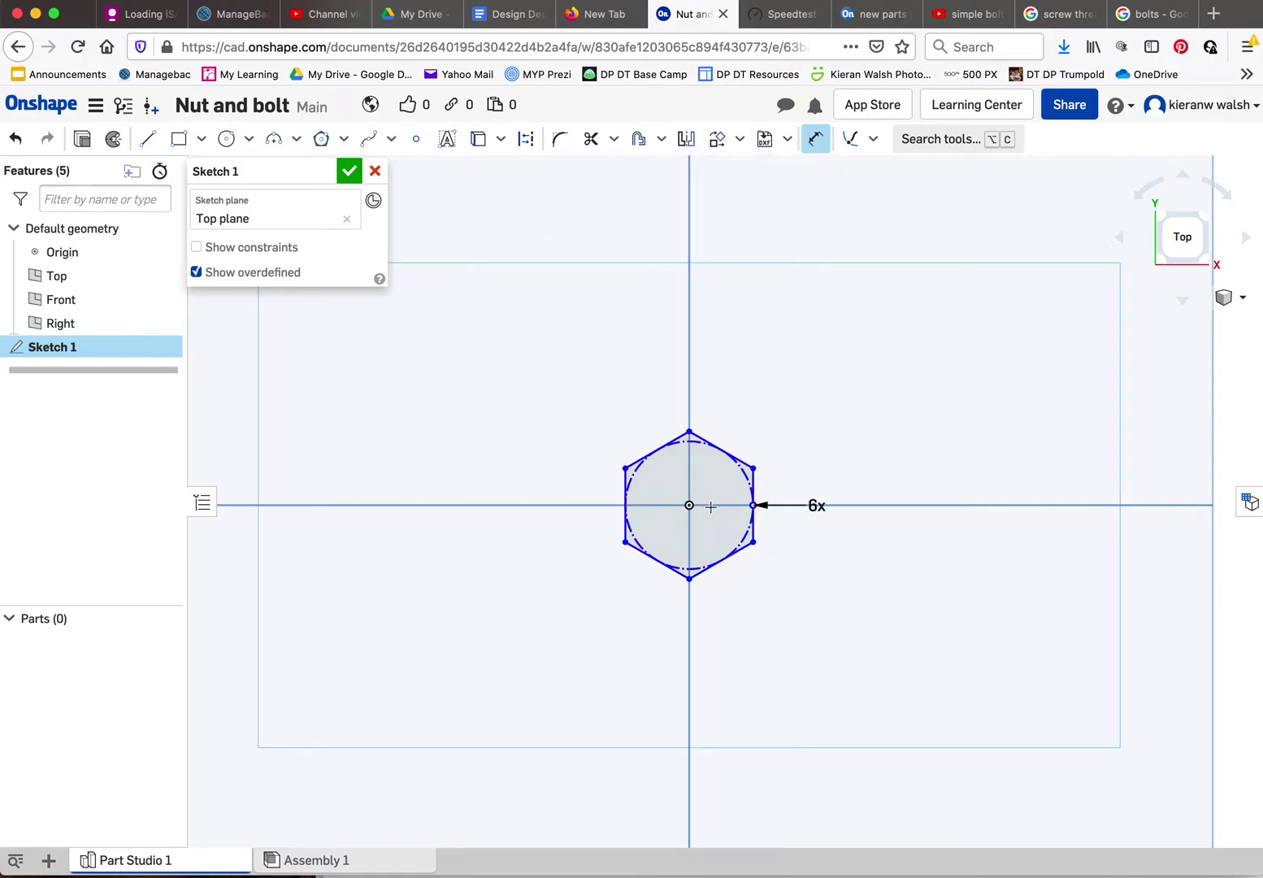
pyautogui.click(742, 471)
pyautogui.click(789, 428)
pyautogui.write('12')
pyautogui.press('Return')
pyautogui.scroll(3, 600, 491)
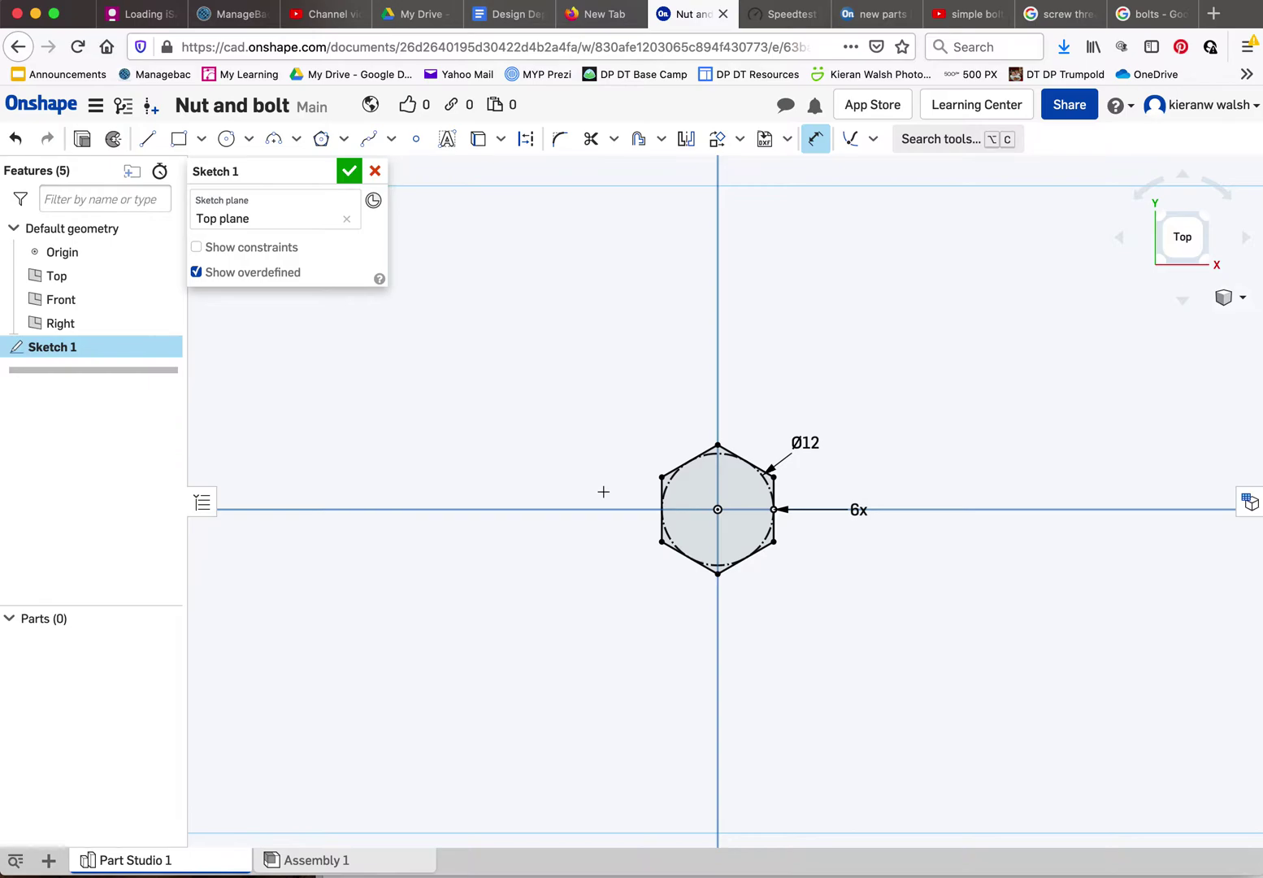
pyautogui.scroll(2, 840, 578)
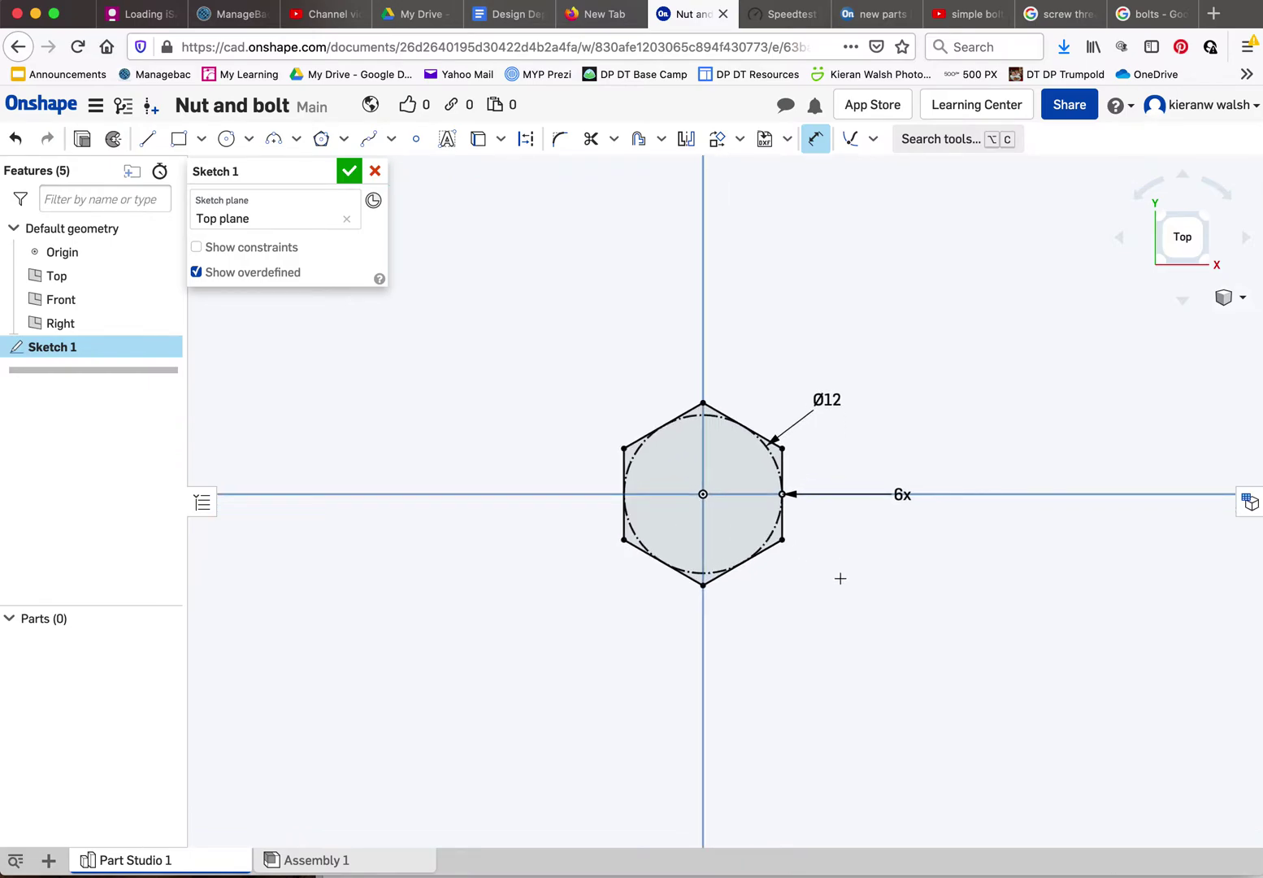
pyautogui.click(349, 170)
# - Extrude the Sketch 1 hexagon to a 6 mm depth, creating Part 1
pyautogui.click(160, 139)
pyautogui.click(666, 447)
pyautogui.moveTo(685, 485); pyautogui.dragTo(685, 419, button='right')
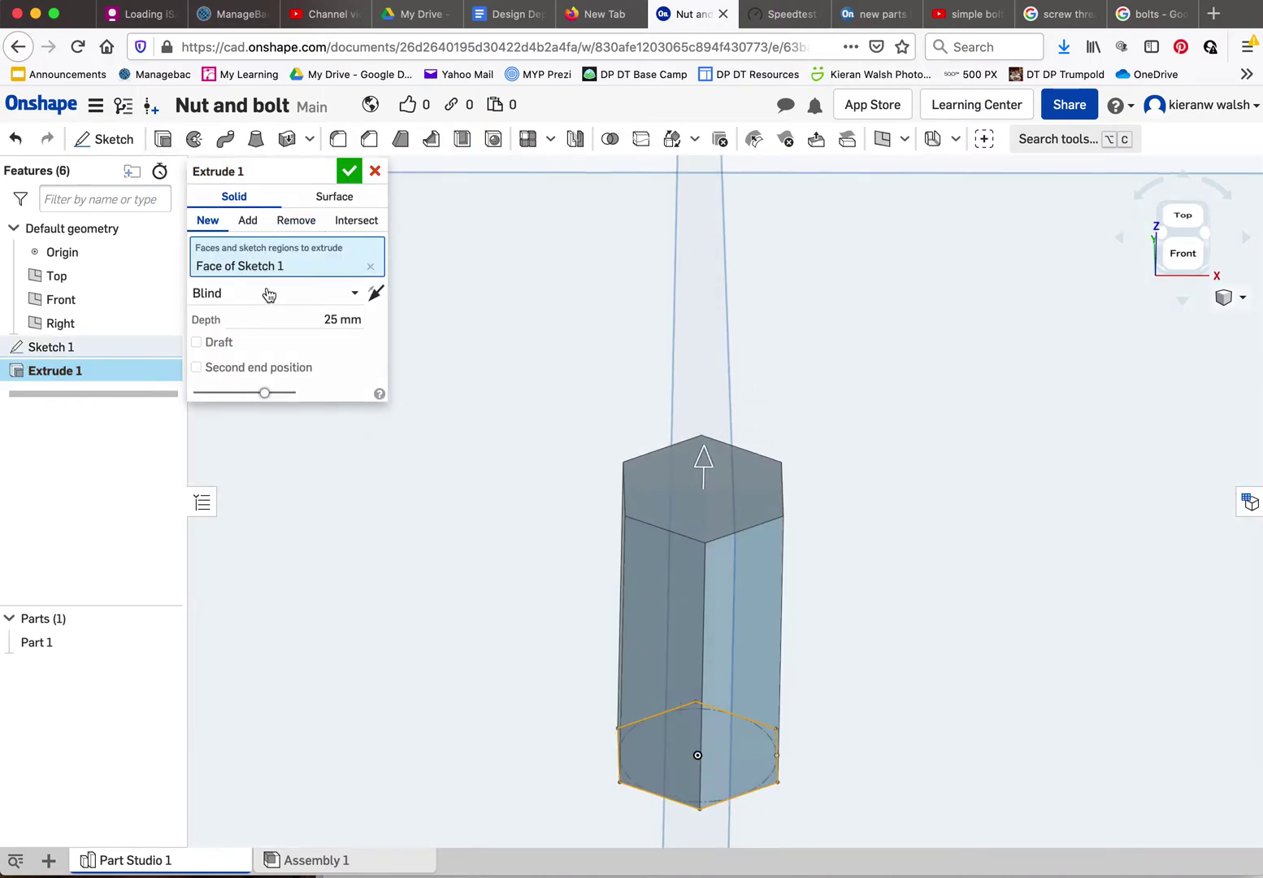
pyautogui.click(357, 321)
pyautogui.write('6')
pyautogui.click(348, 171)
pyautogui.scroll(-3, 693, 589)
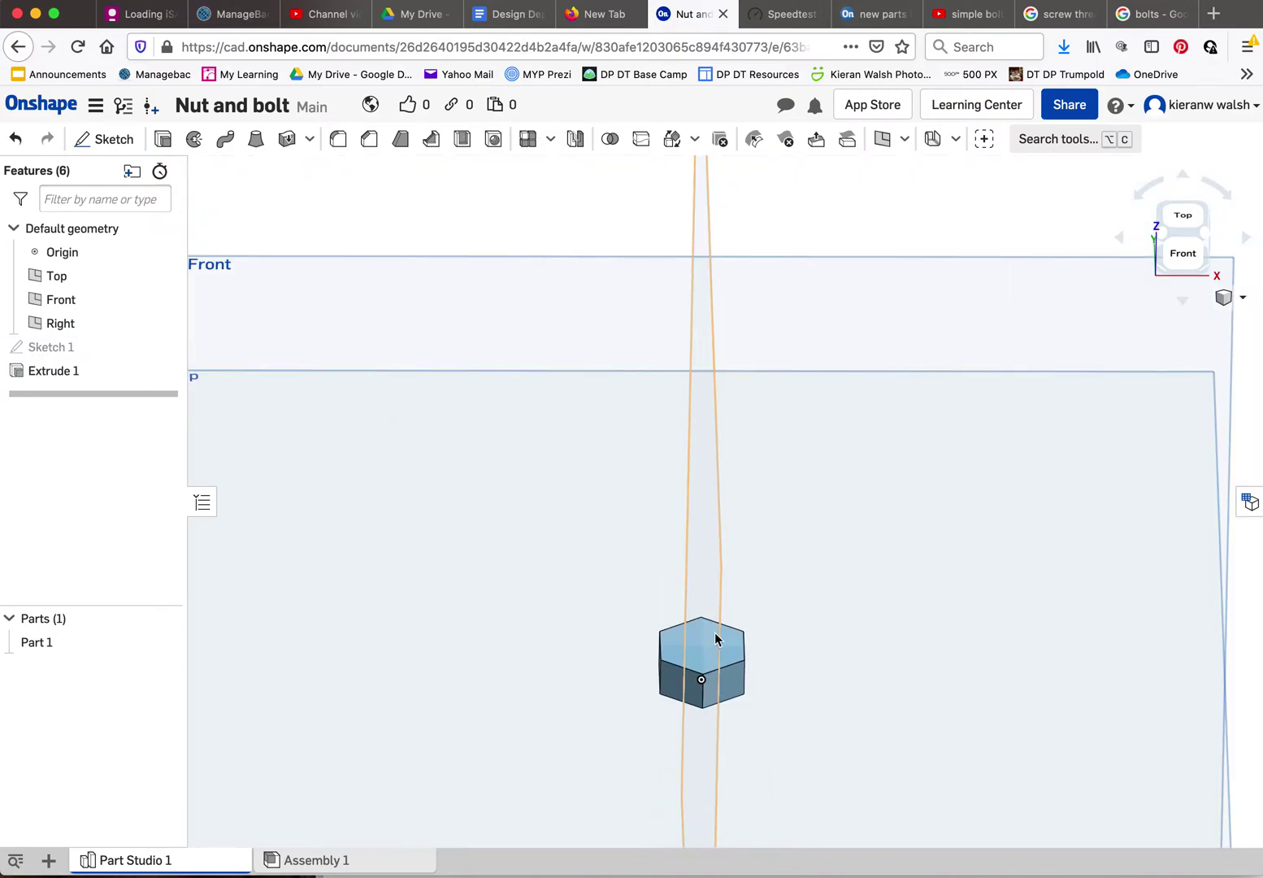
pyautogui.moveTo(715, 663); pyautogui.dragTo(728, 691, button='right')
pyautogui.scroll(2, 740, 722)
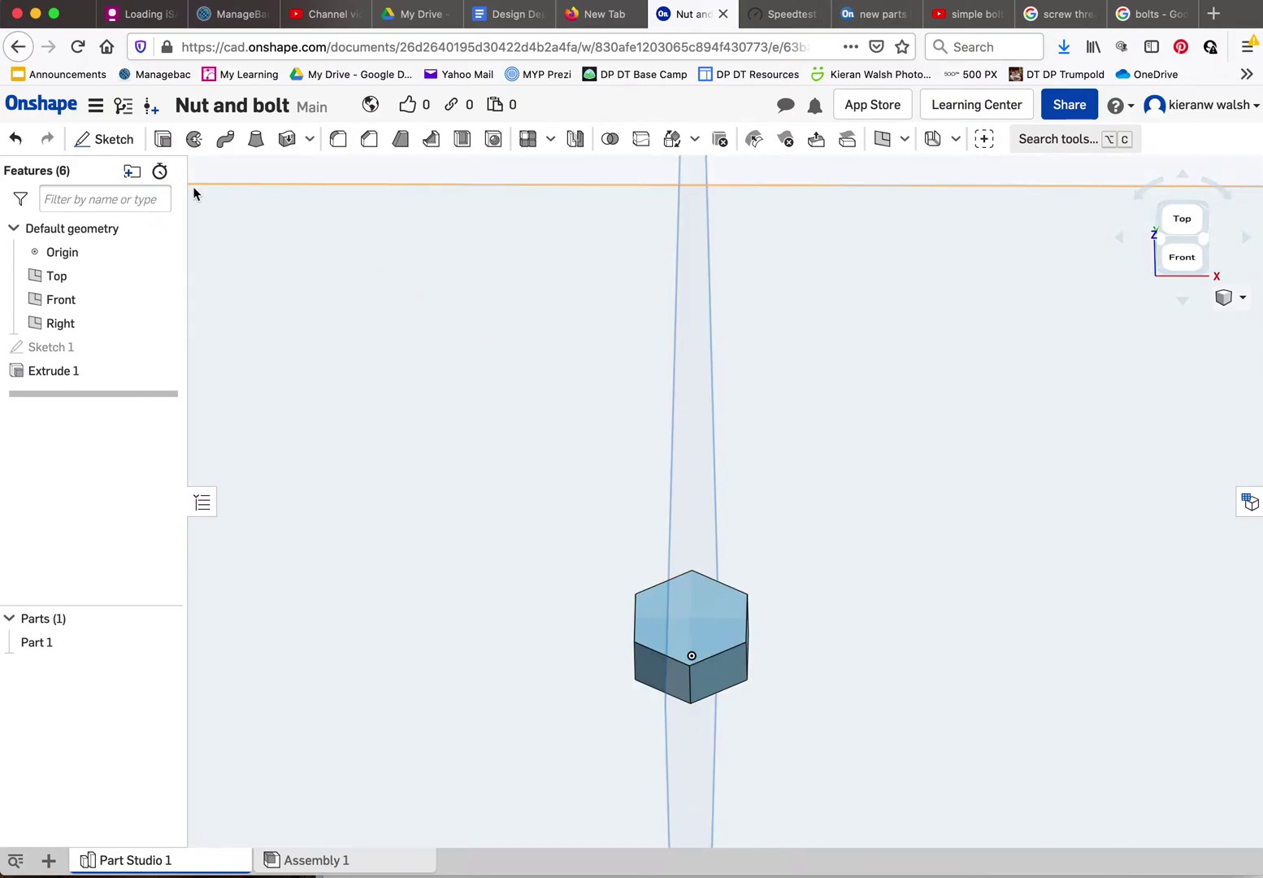
# - Start Sketch 2 on the hexagon's top face, viewed straight on
pyautogui.click(81, 142)
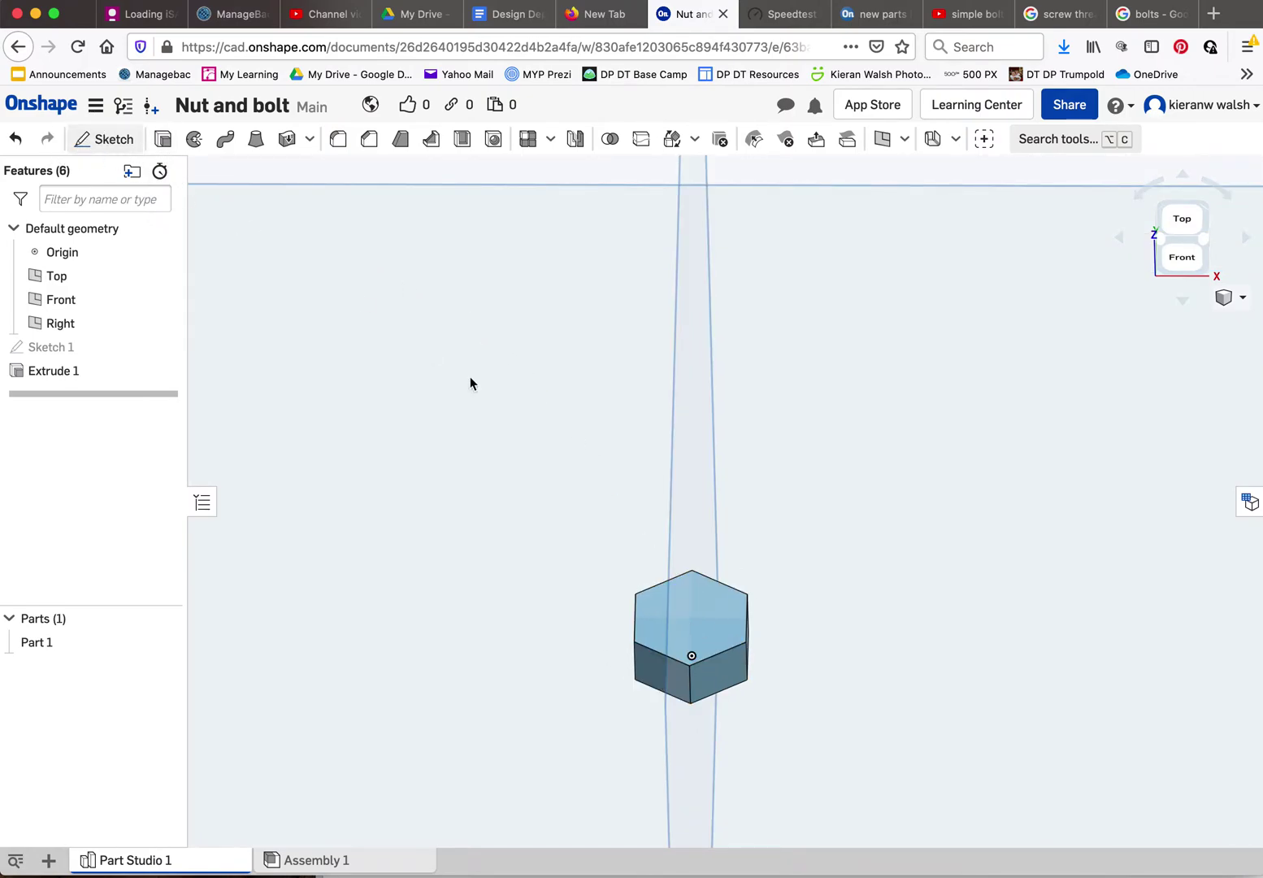
pyautogui.click(668, 606)
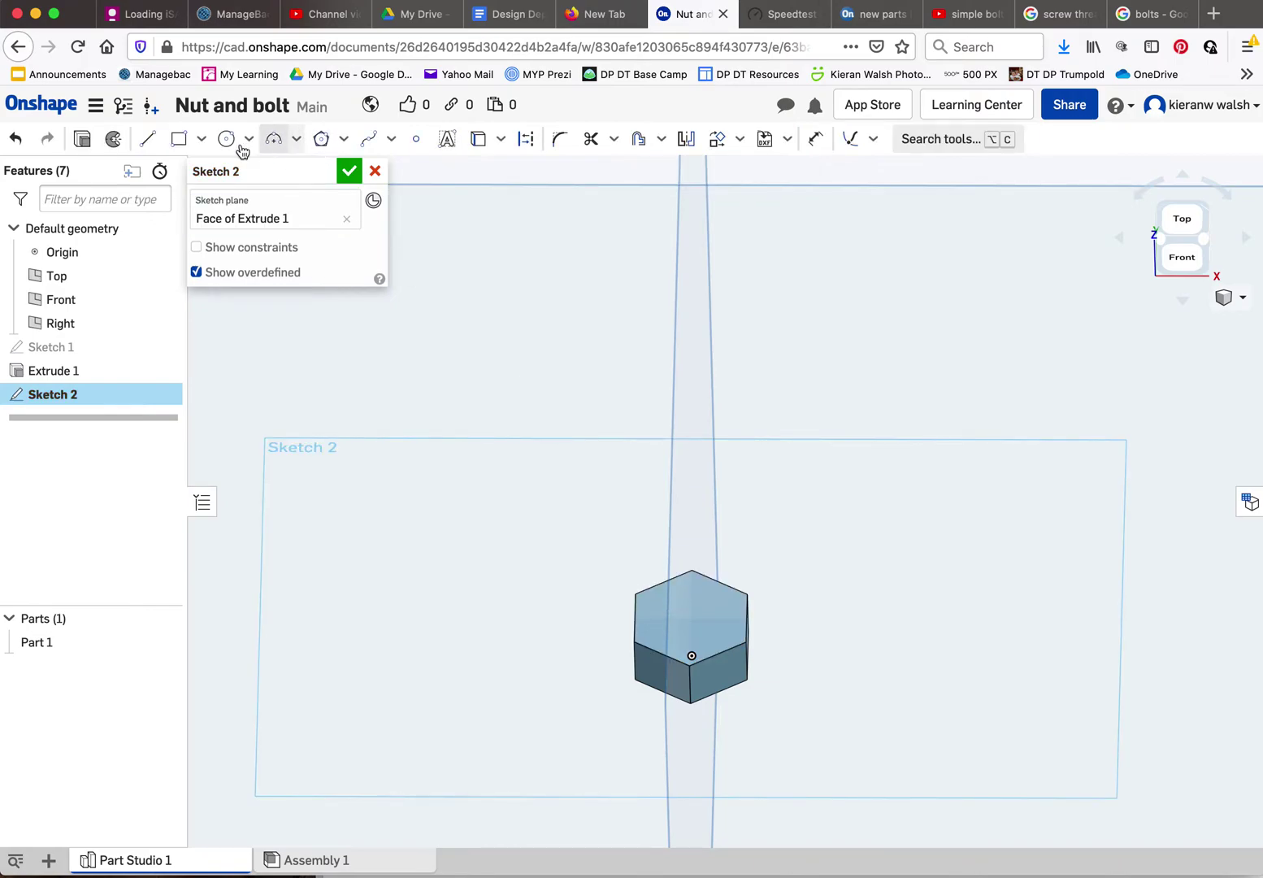
pyautogui.click(1193, 220)
# - Draw a circle centred on the hexagon, set its diameter to 6 mm, and finish the sketch
pyautogui.press('c')
pyautogui.scroll(5, 731, 504)
pyautogui.click(740, 499)
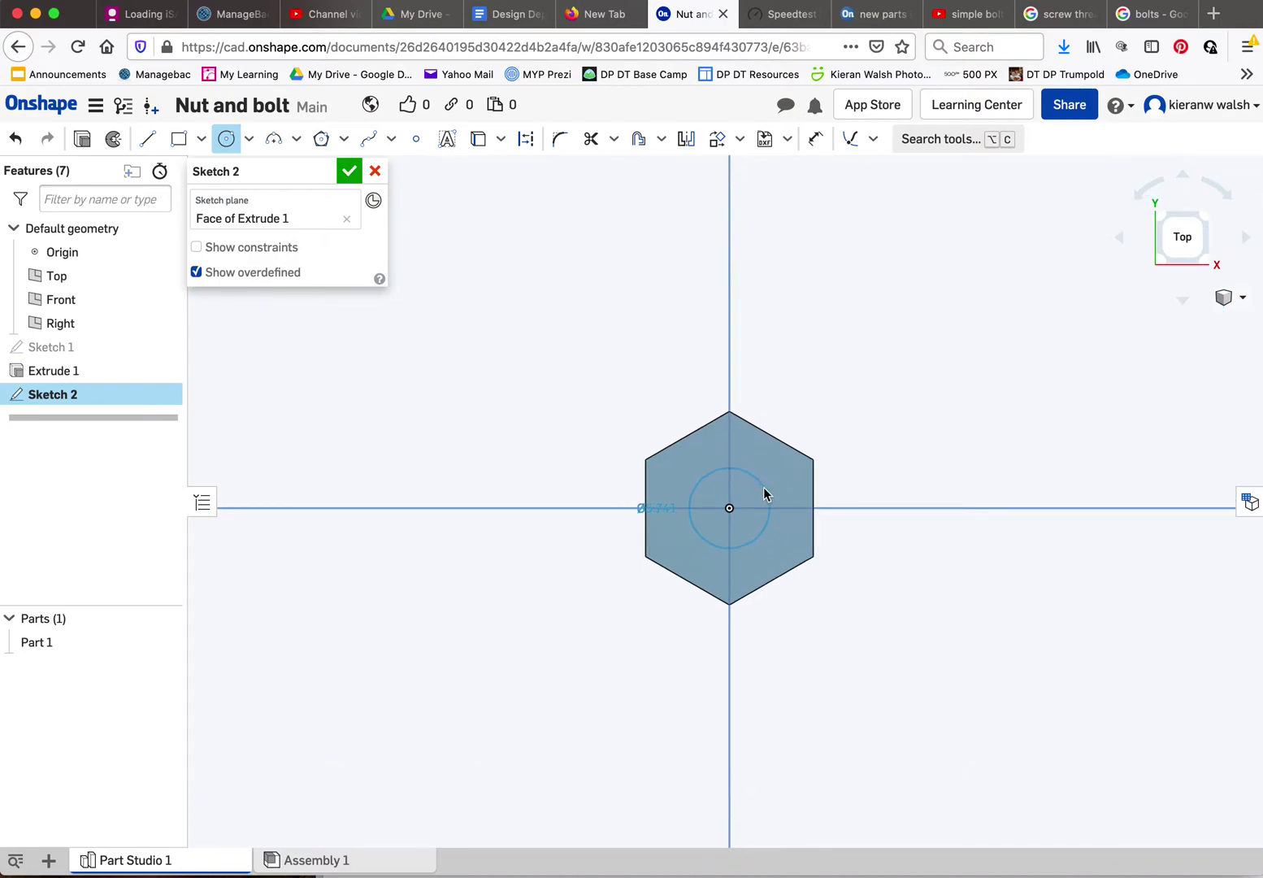
pyautogui.scroll(3, 763, 489)
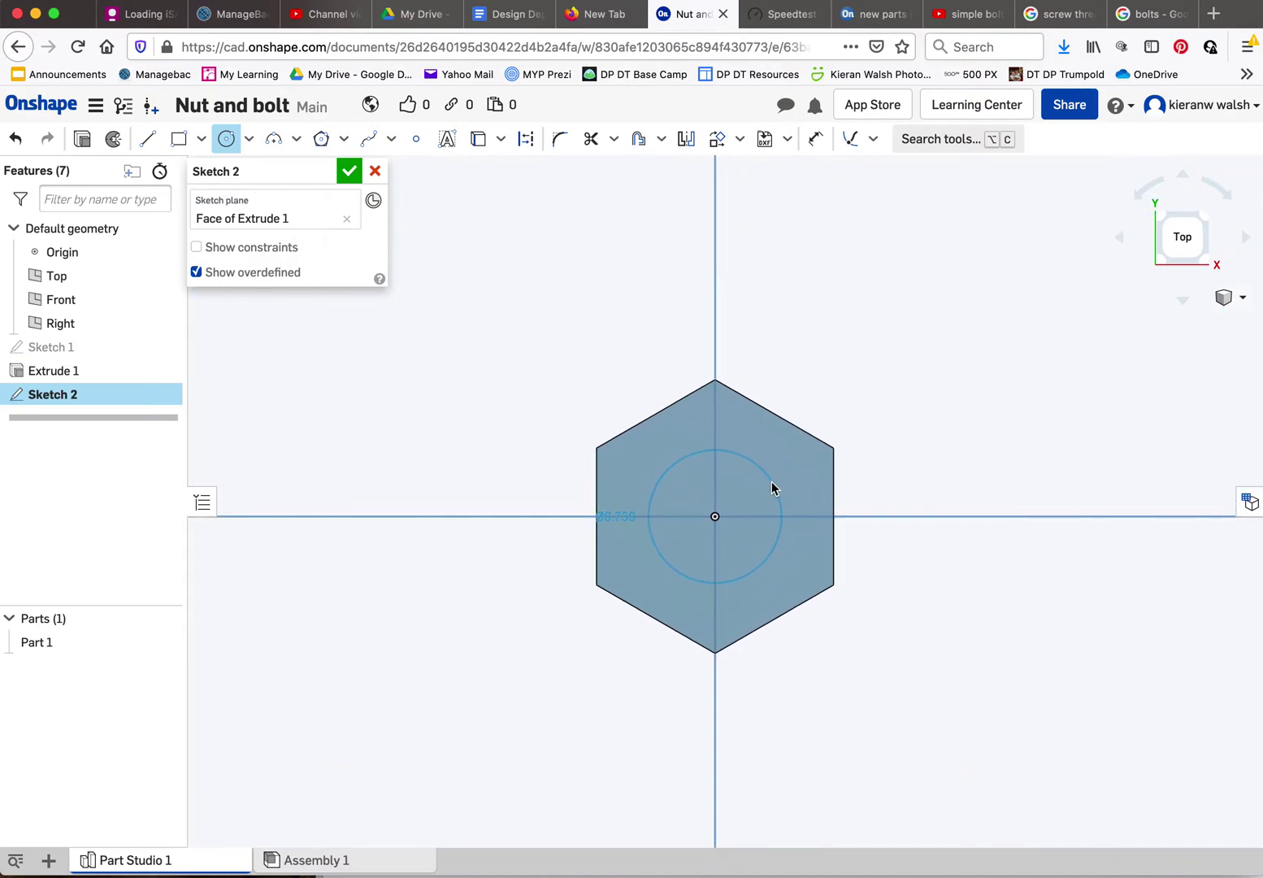
pyautogui.click(771, 483)
pyautogui.write('6')
pyautogui.press('Return')
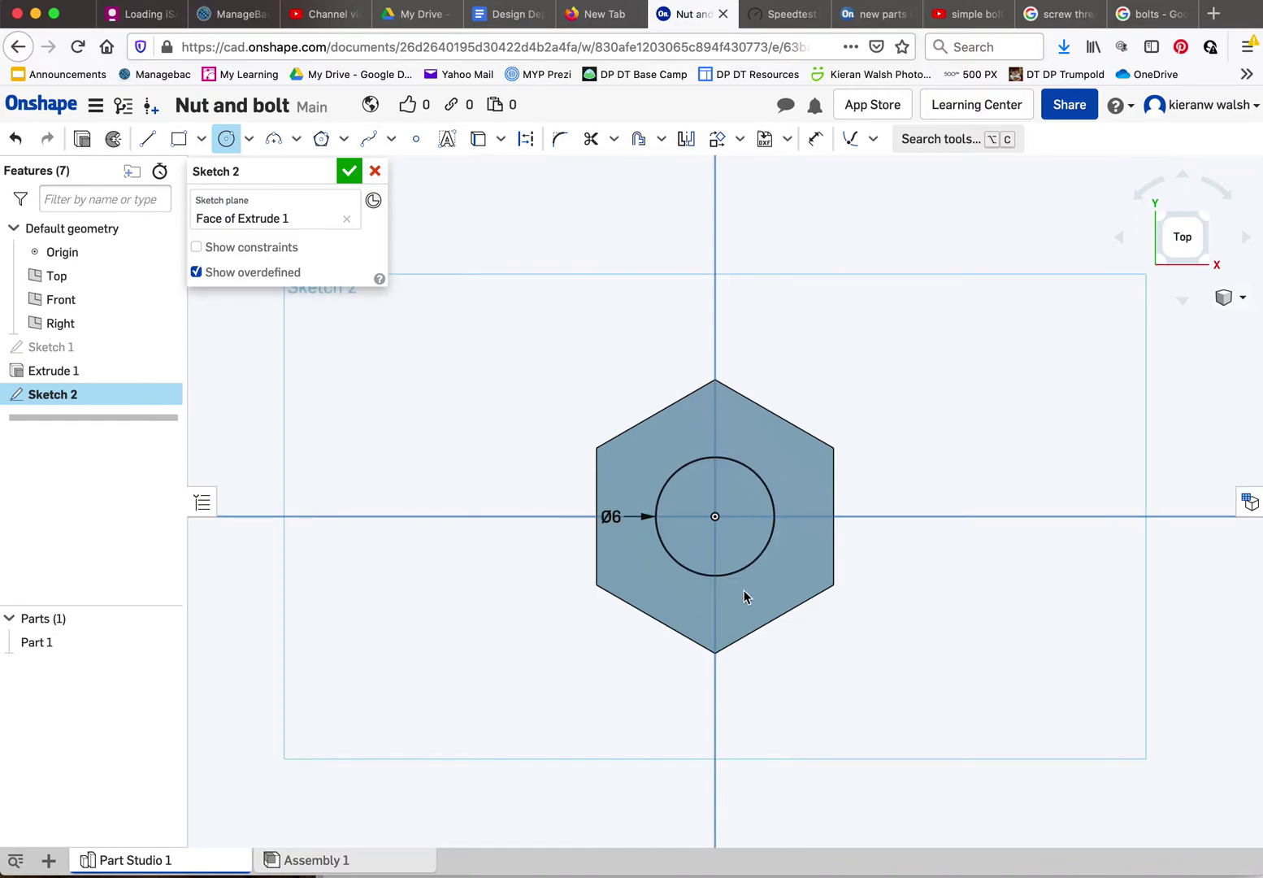
pyautogui.press('Up')
pyautogui.press('Up')
pyautogui.press('Up')
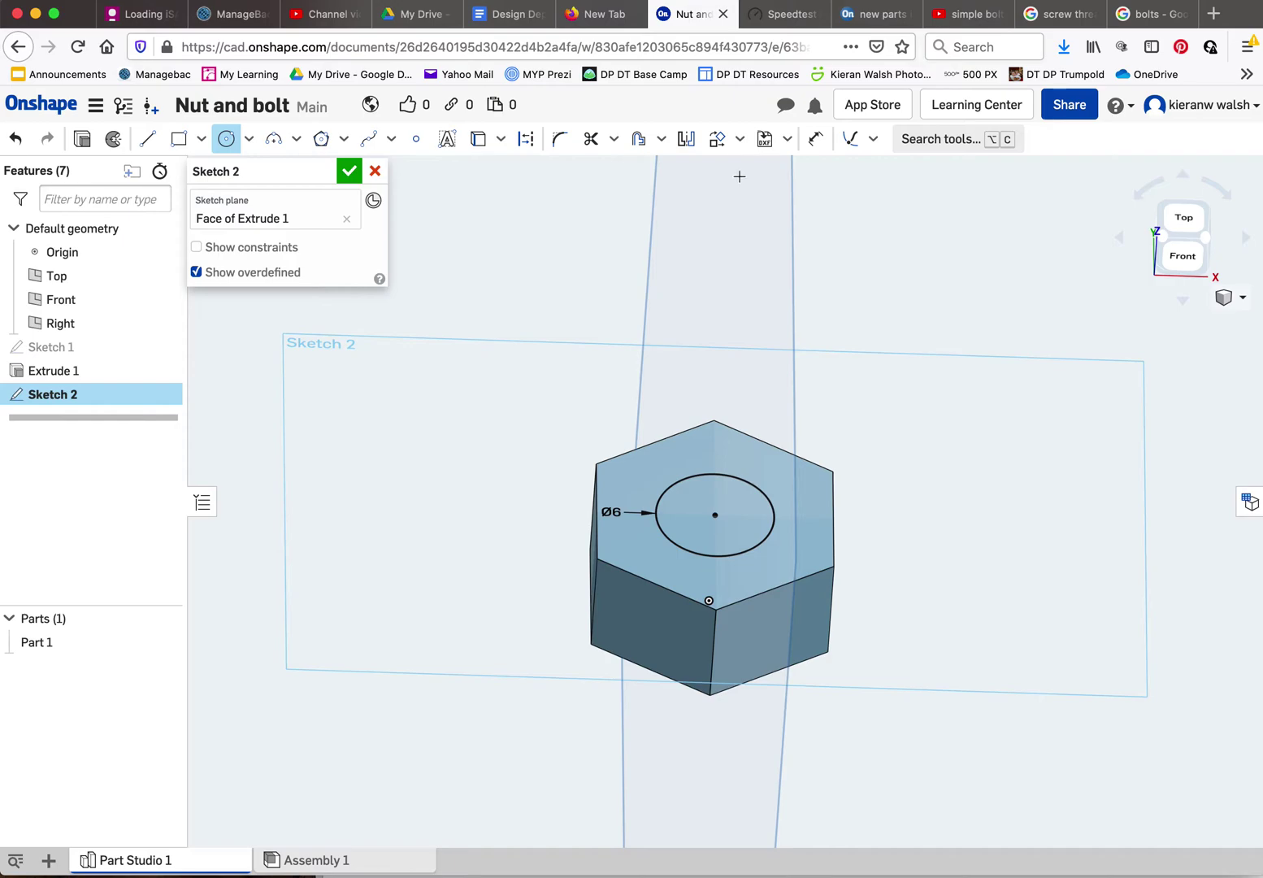
pyautogui.click(349, 171)
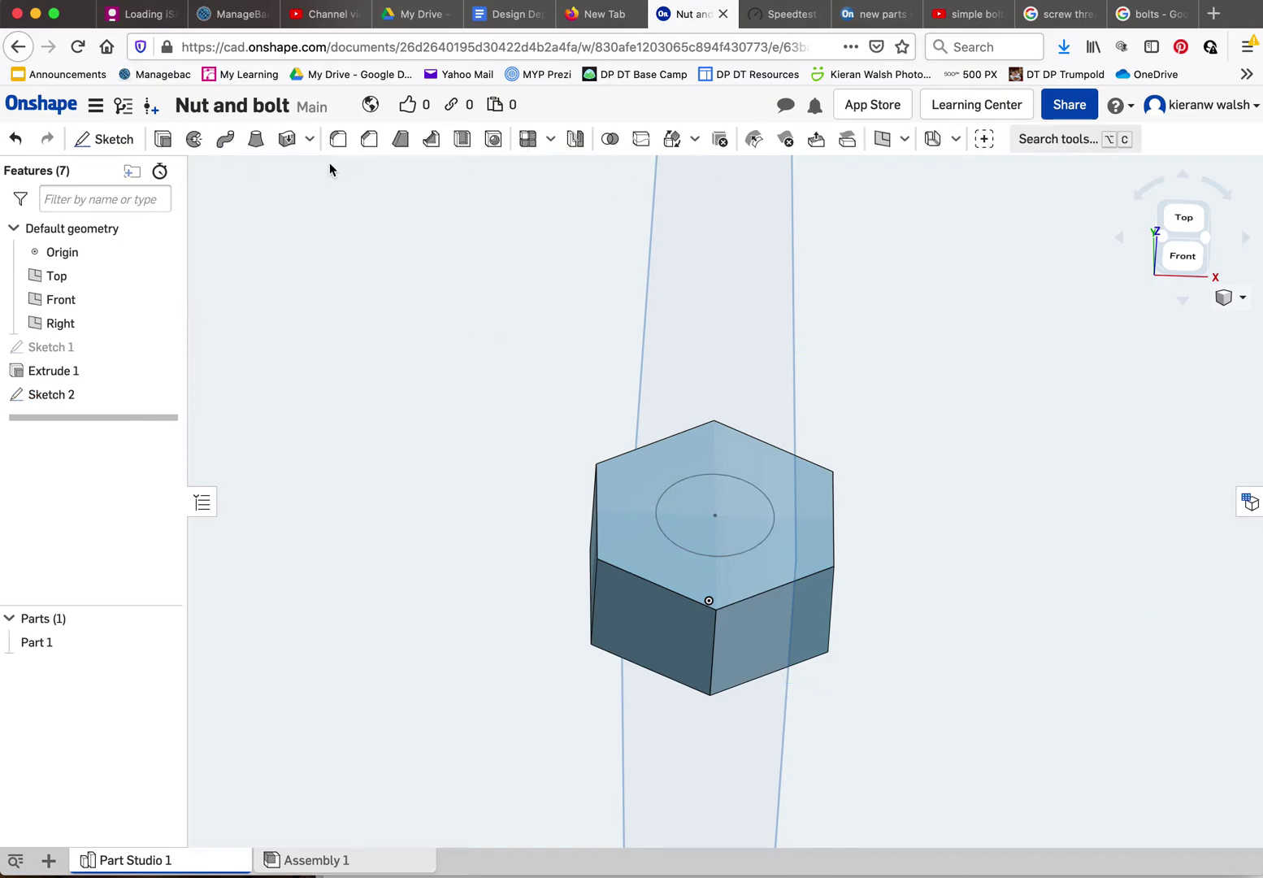
pyautogui.click(163, 139)
# - Extrude the Ø6 circle 40 mm to add the shank to Part 1
pyautogui.click(697, 492)
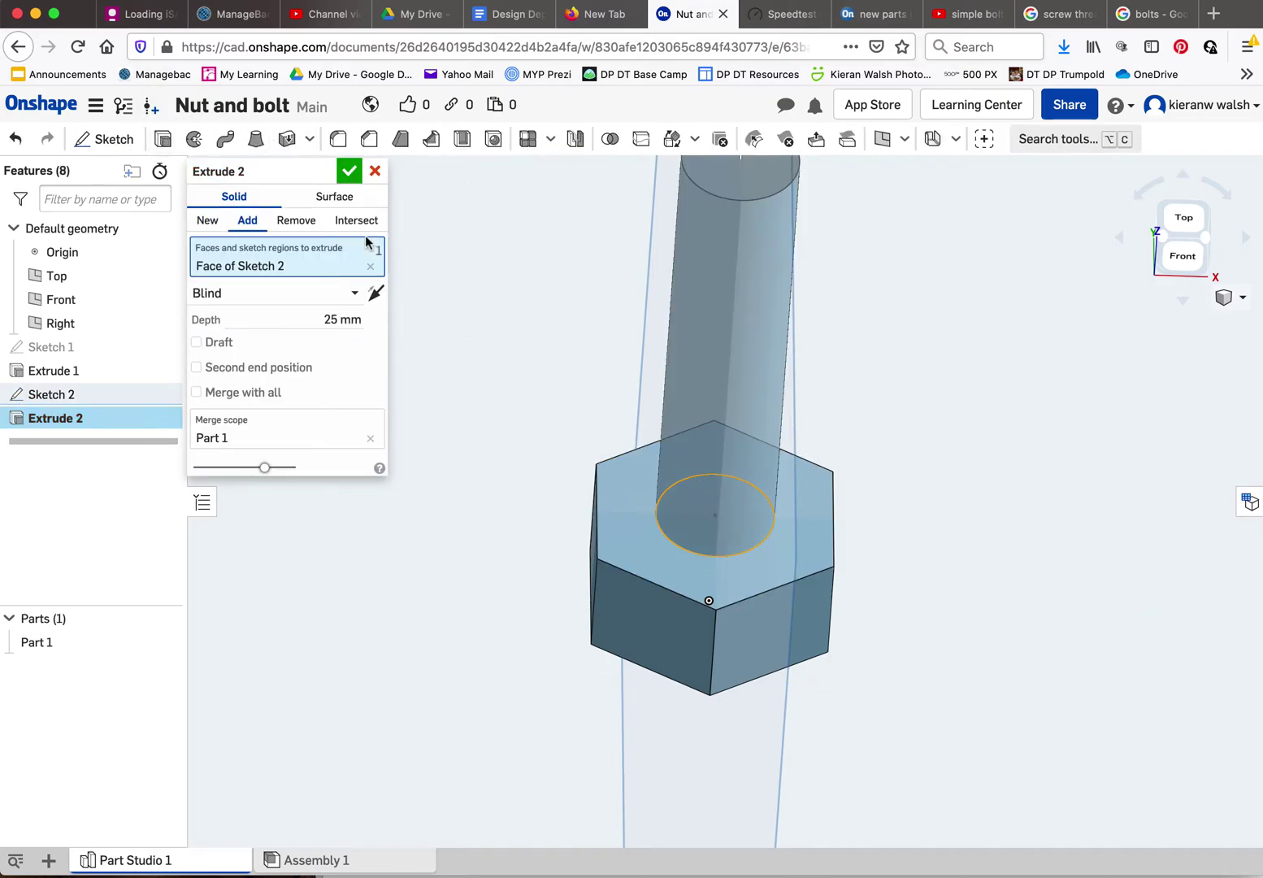
pyautogui.click(370, 319)
pyautogui.write('40')
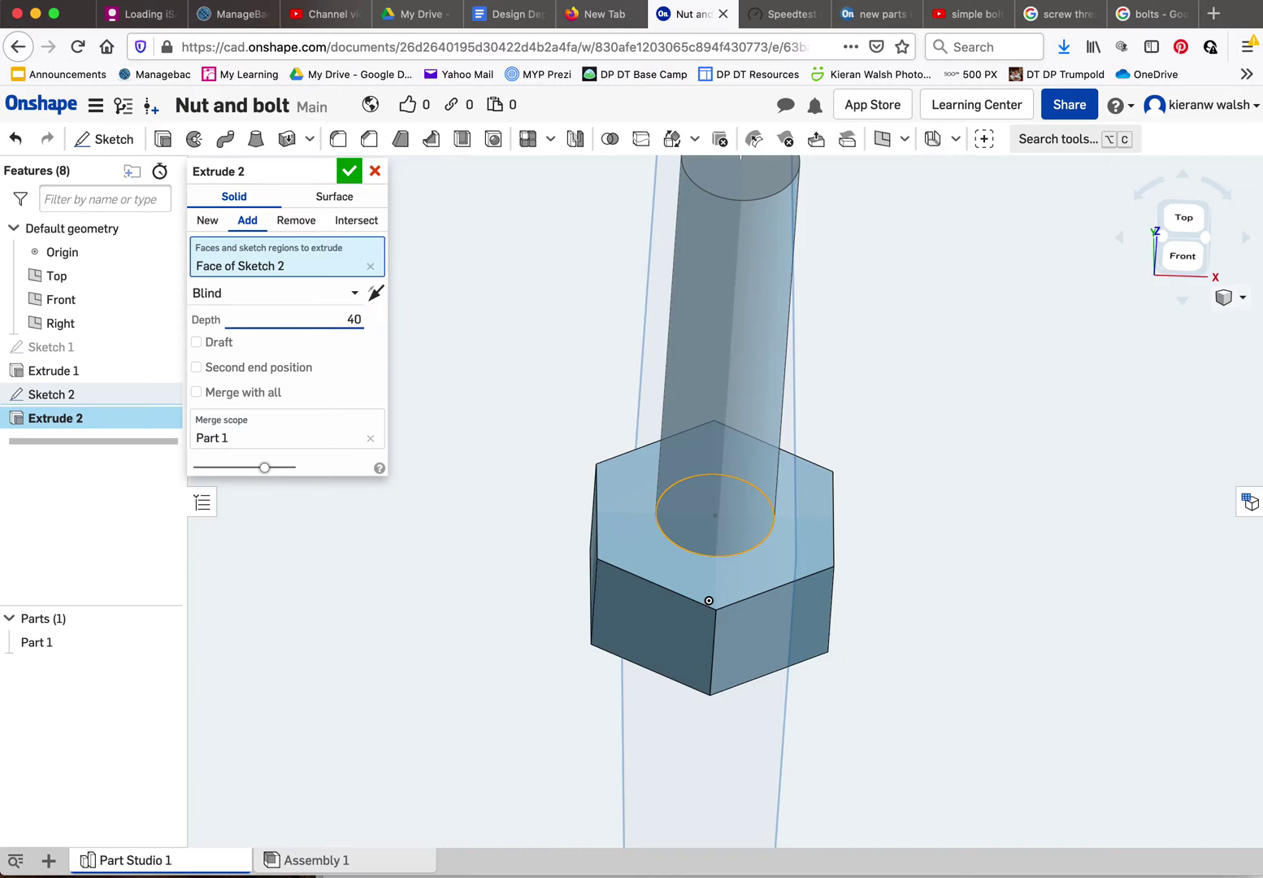
pyautogui.press('Return')
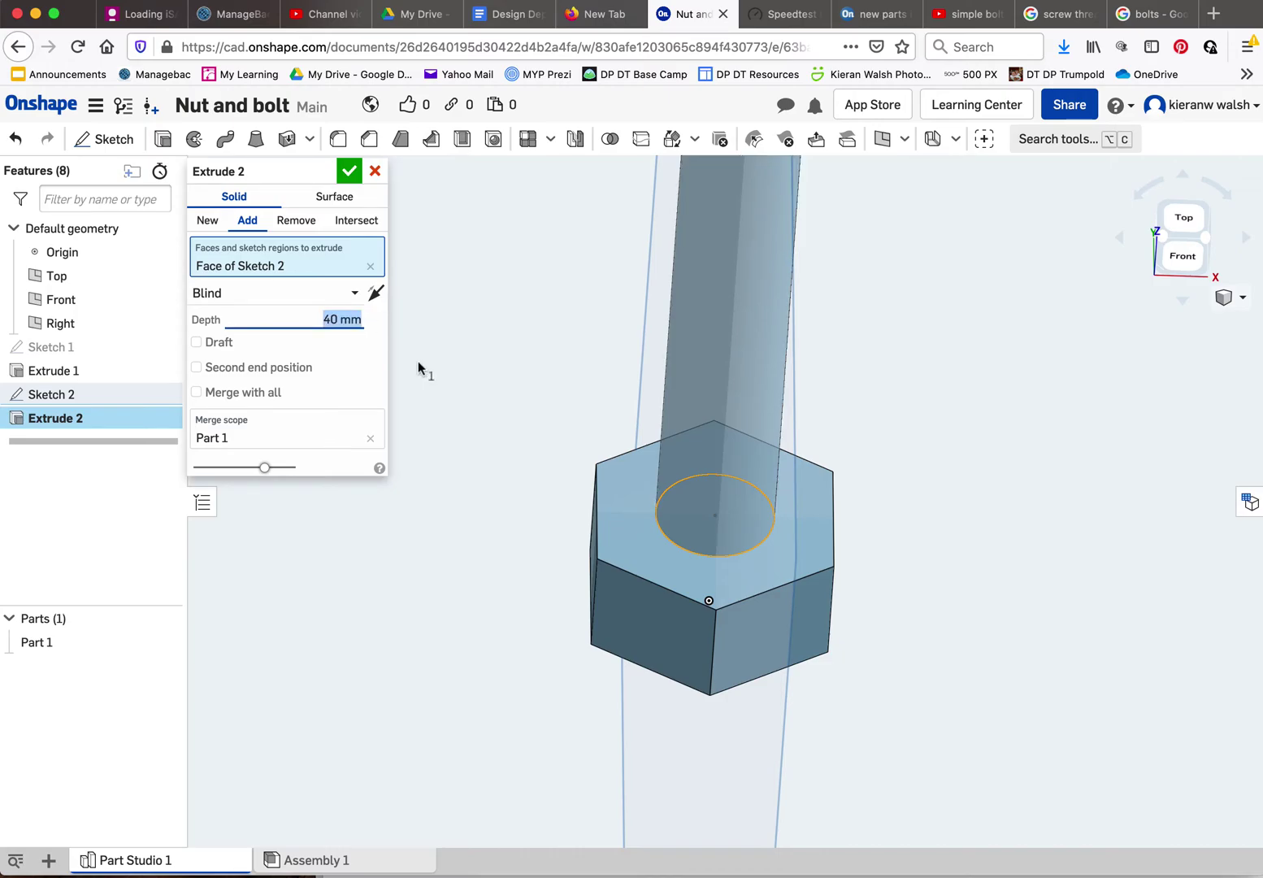
pyautogui.scroll(-3, 681, 443)
pyautogui.moveTo(685, 434); pyautogui.dragTo(734, 438, button='right')
pyautogui.scroll(-5, 733, 431)
pyautogui.scroll(3, 745, 337)
pyautogui.click(349, 170)
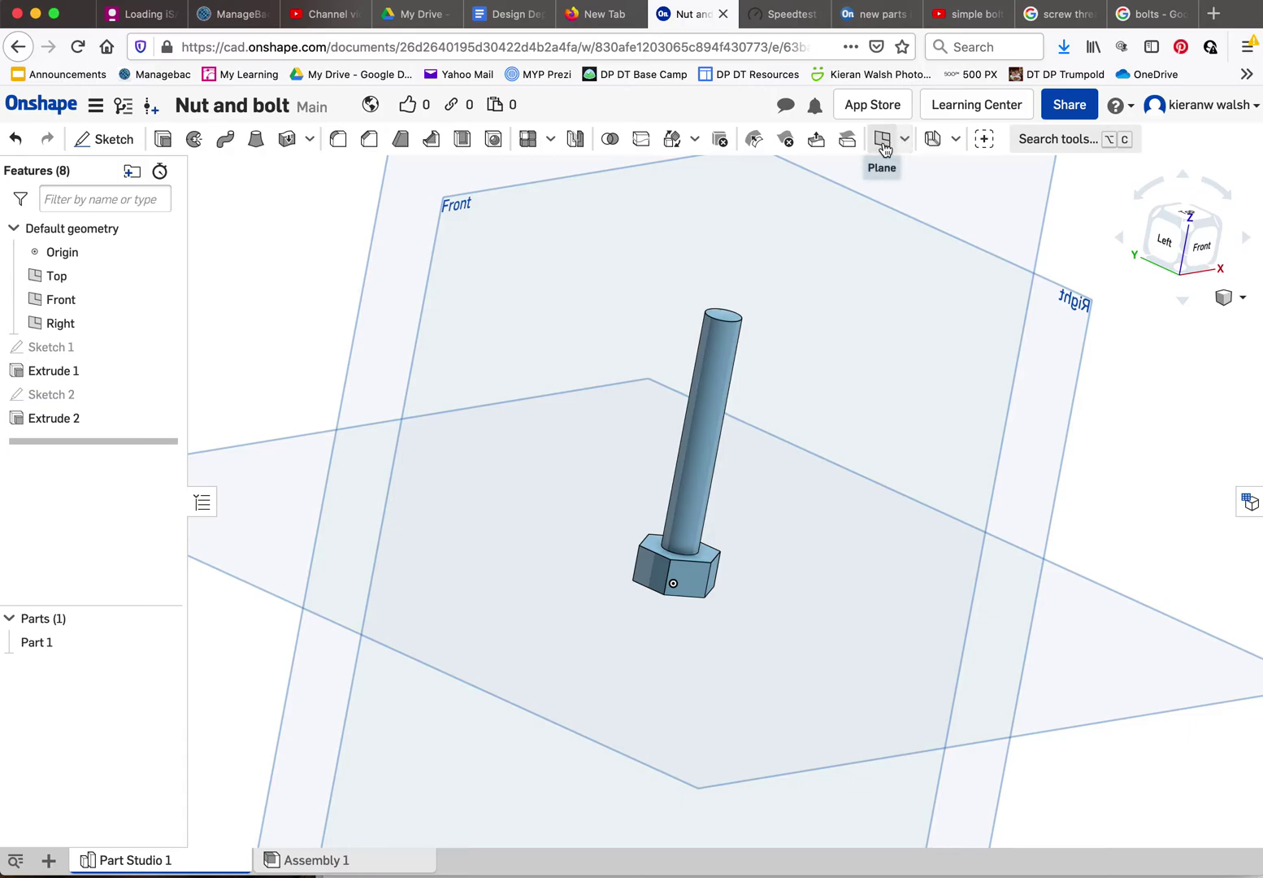
pyautogui.click(904, 140)
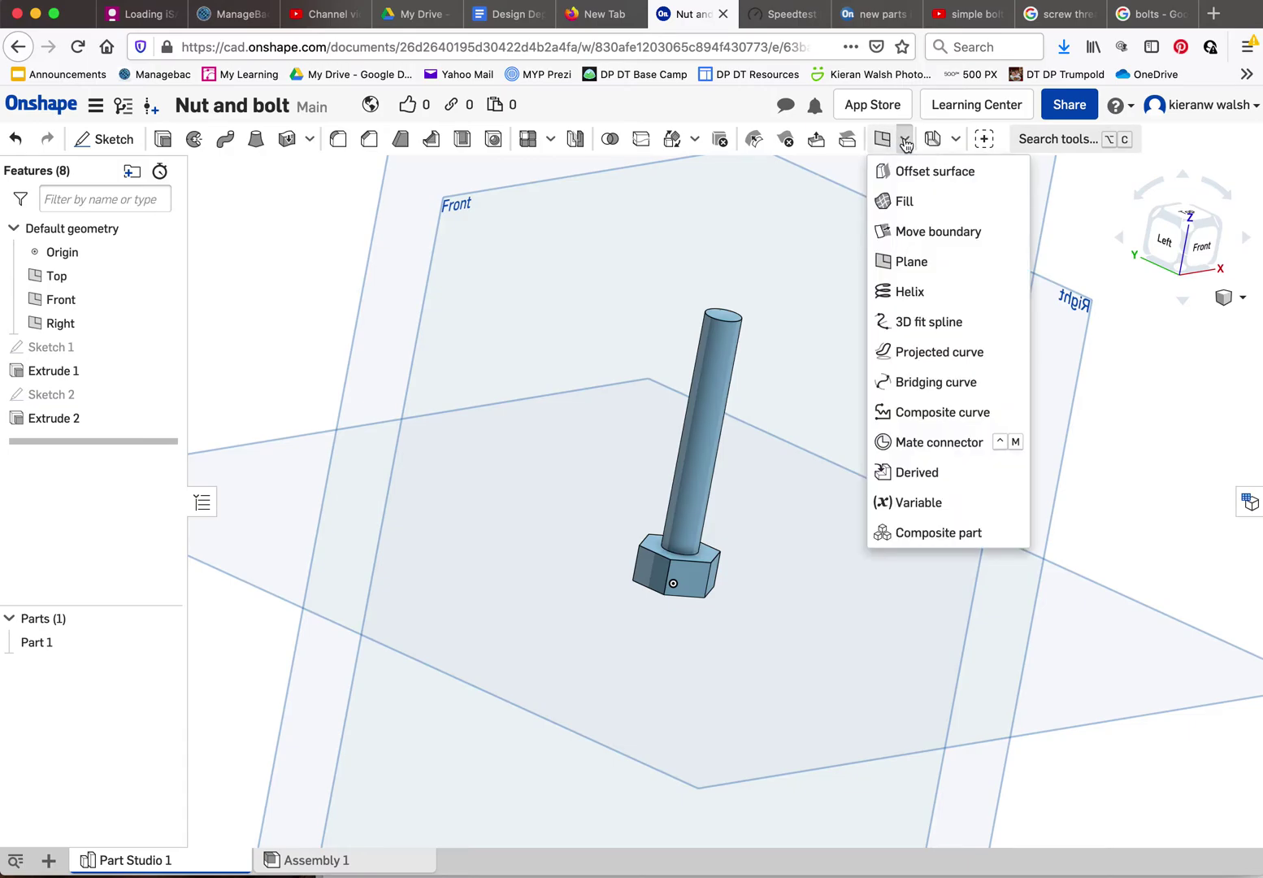
# - Start a helix on the shank's cylindrical face
pyautogui.click(910, 292)
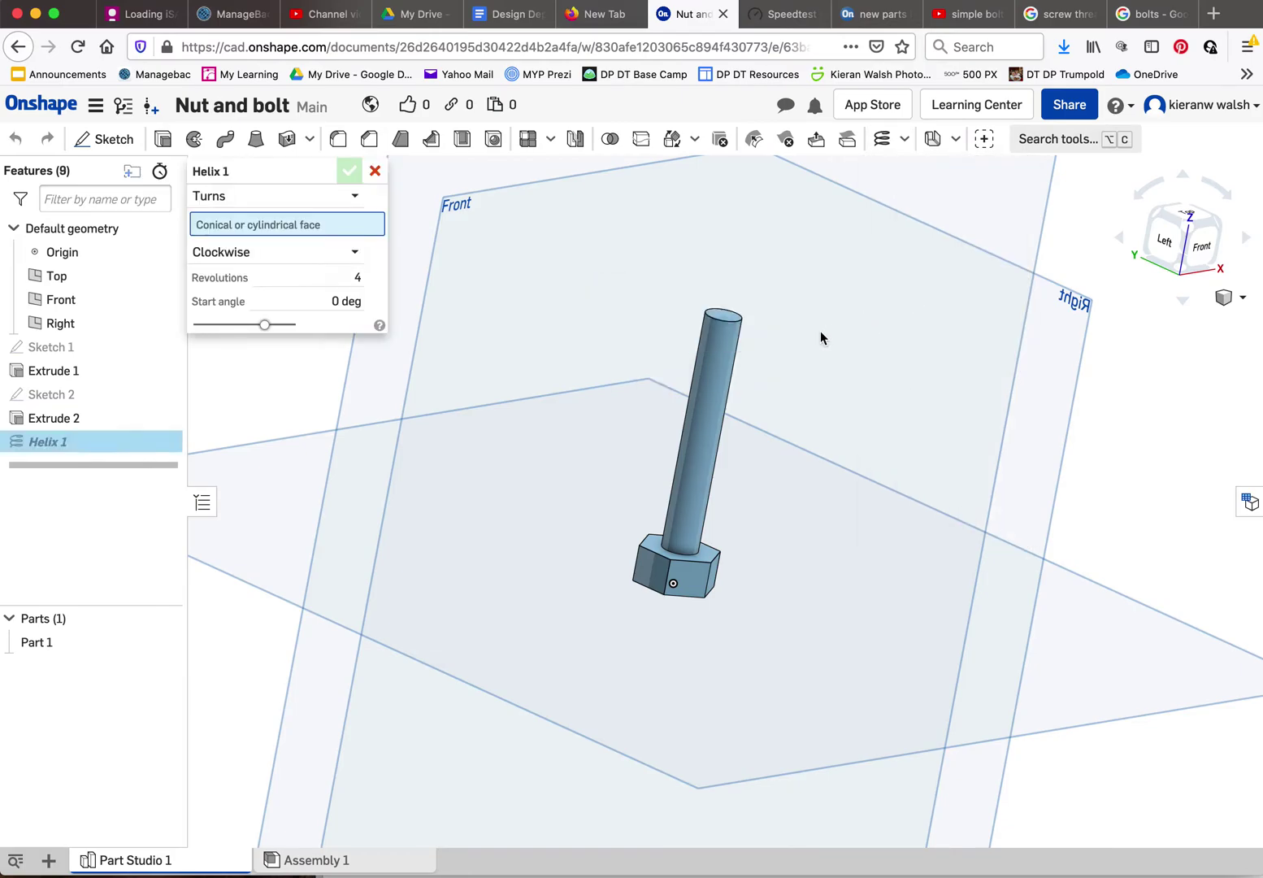
pyautogui.click(706, 368)
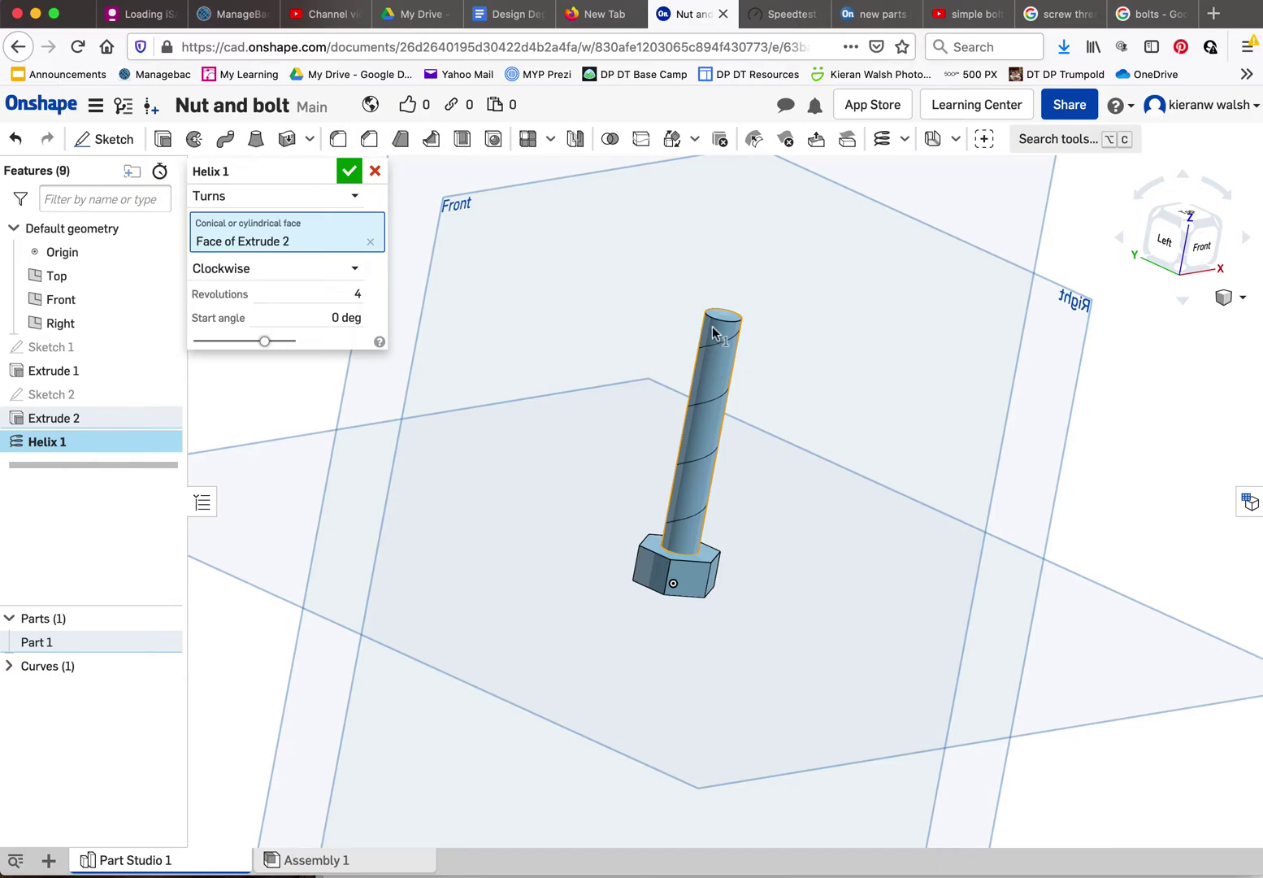
pyautogui.moveTo(775, 357); pyautogui.dragTo(706, 379, button='right')
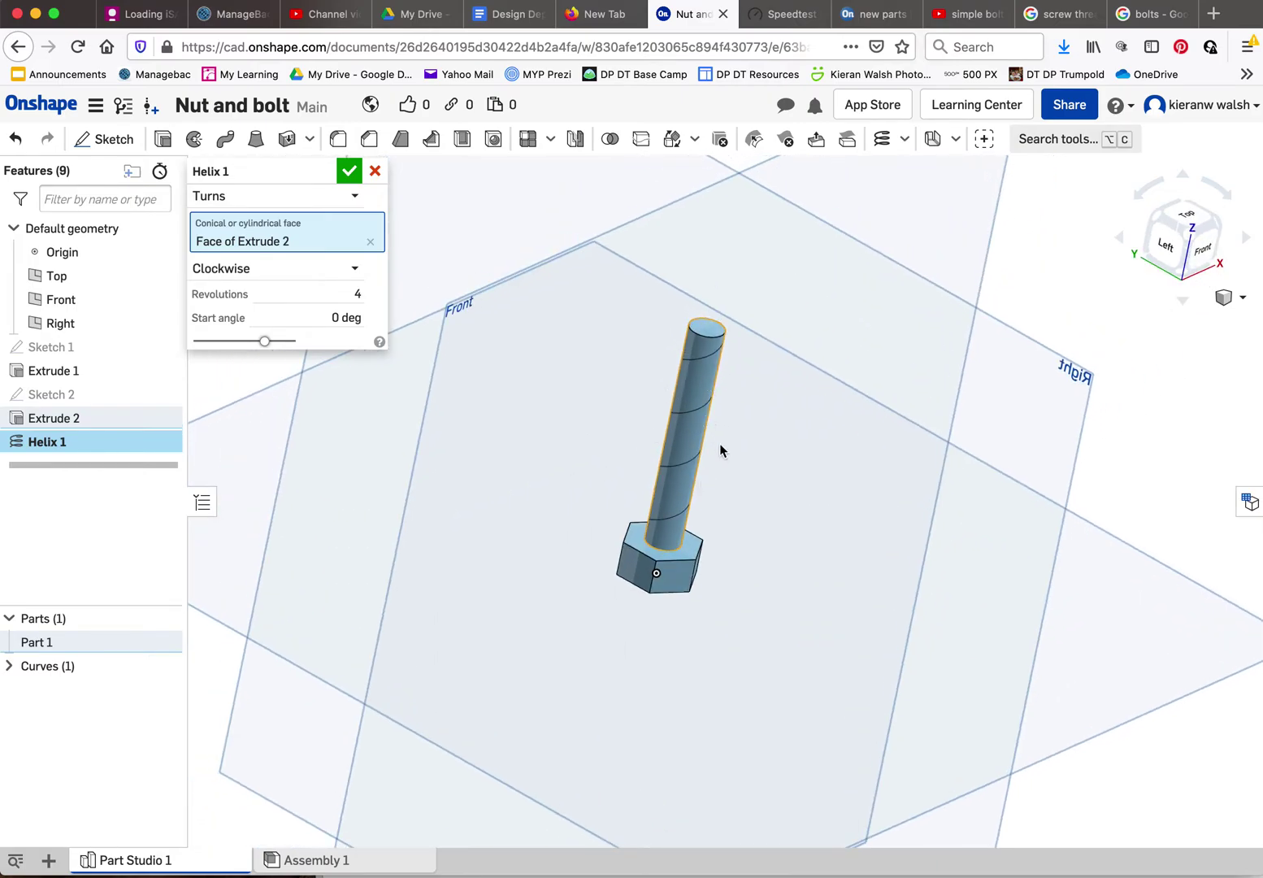
pyautogui.moveTo(721, 450); pyautogui.dragTo(680, 530, button='right')
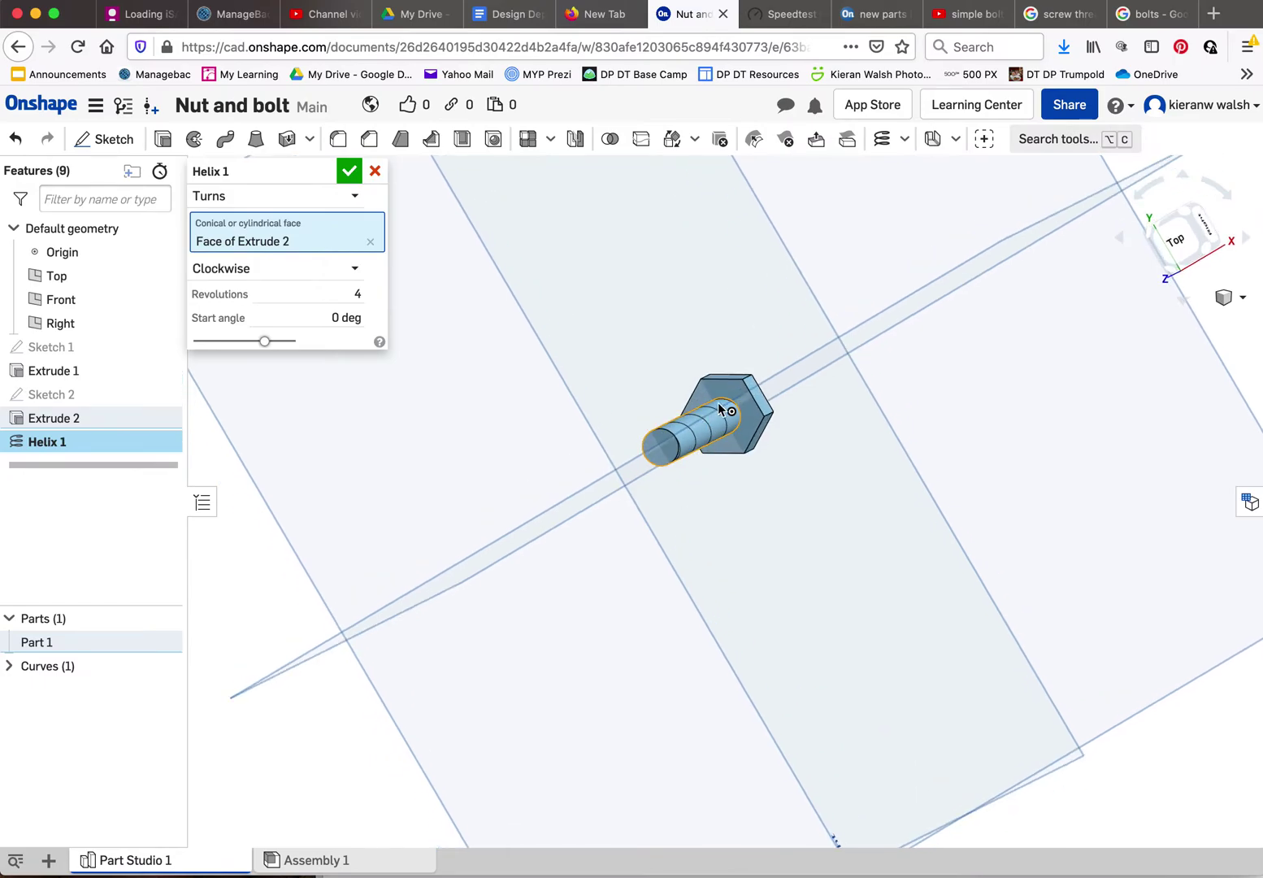
pyautogui.moveTo(720, 409)
pyautogui.mouseDown(button='right')
pyautogui.moveTo(784, 388)
pyautogui.moveTo(745, 425)
pyautogui.moveTo(705, 432)
pyautogui.moveTo(715, 382)
pyautogui.mouseUp(button='right')
# - Define the helix by Pitch with a 1 mm helical pitch and accept it
pyautogui.click(356, 197)
pyautogui.click(240, 250)
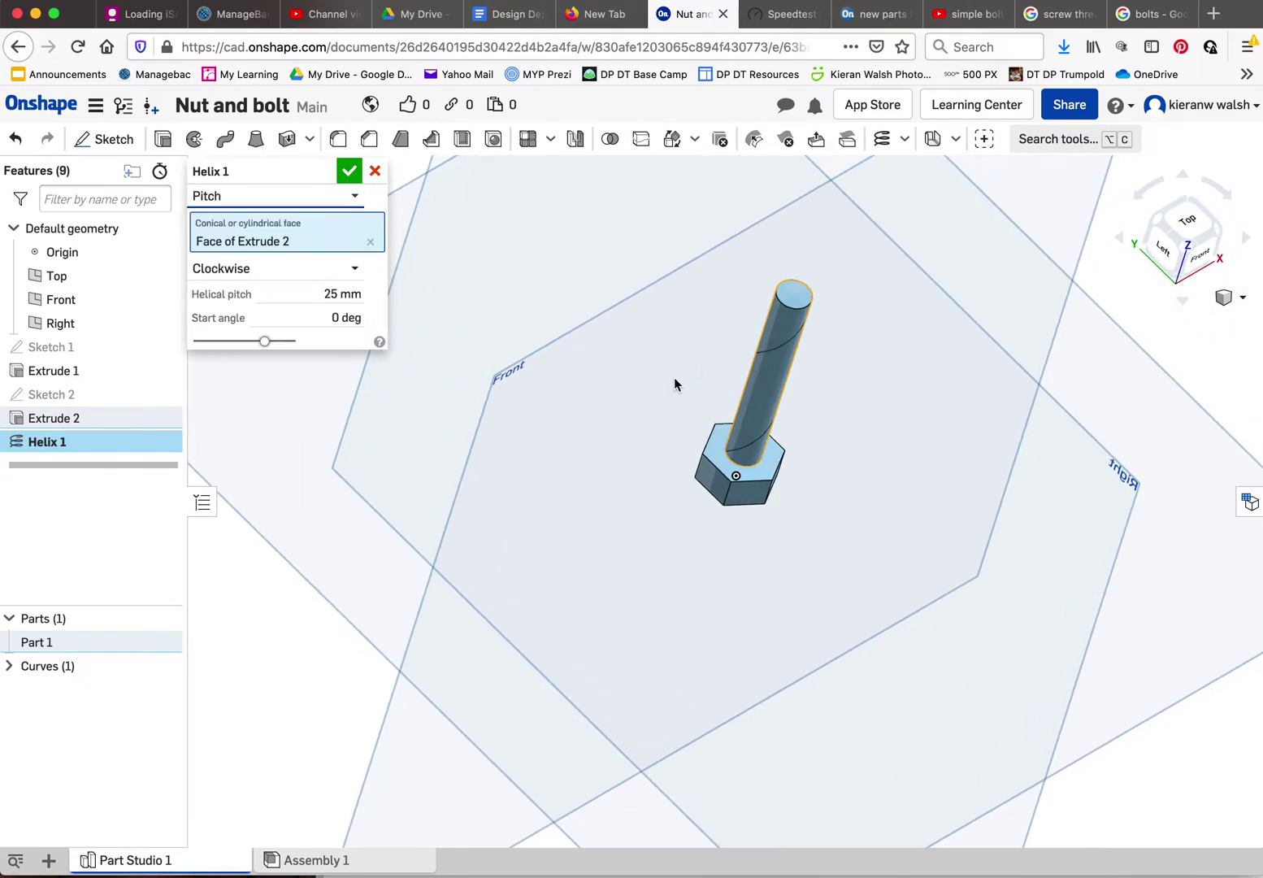
pyautogui.scroll(5, 824, 338)
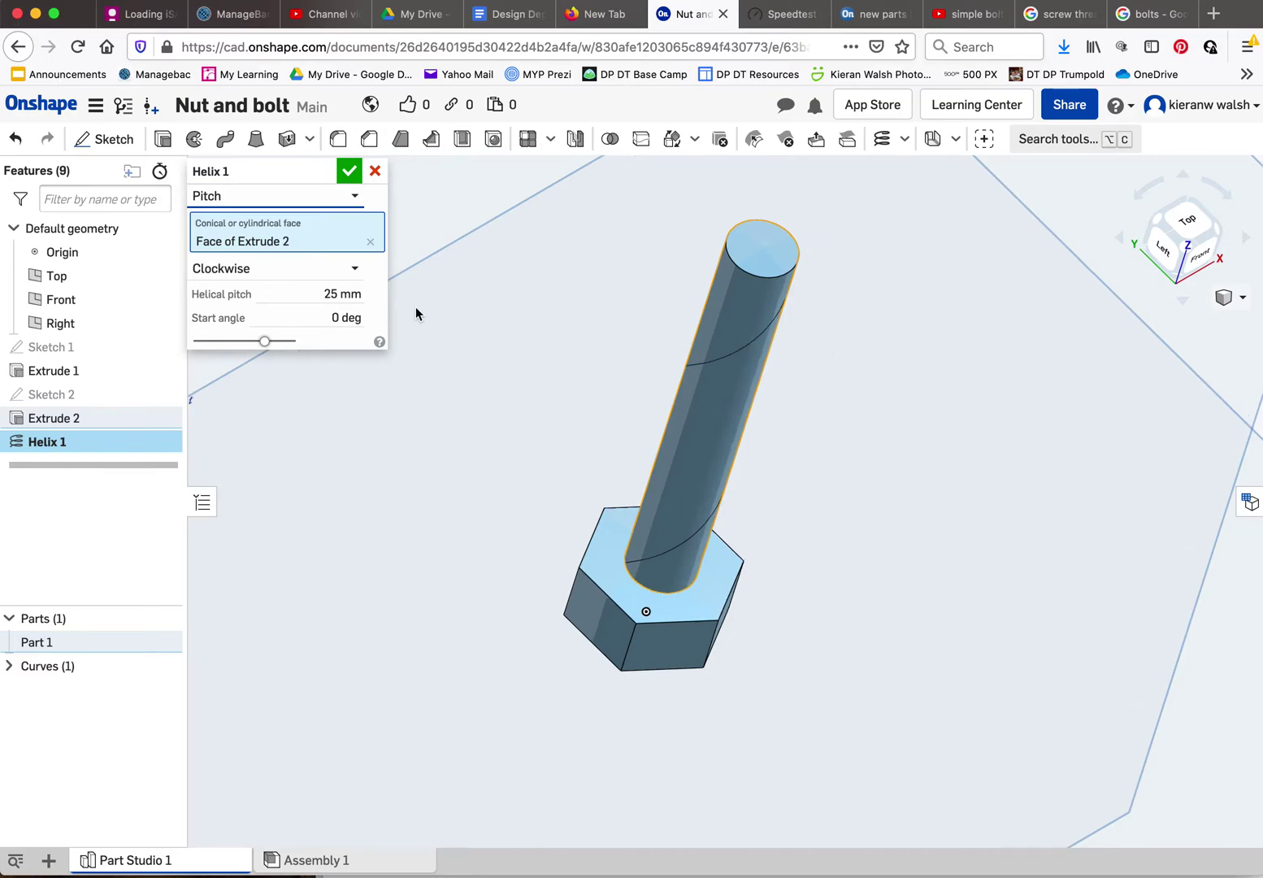
pyautogui.click(355, 293)
pyautogui.write('1')
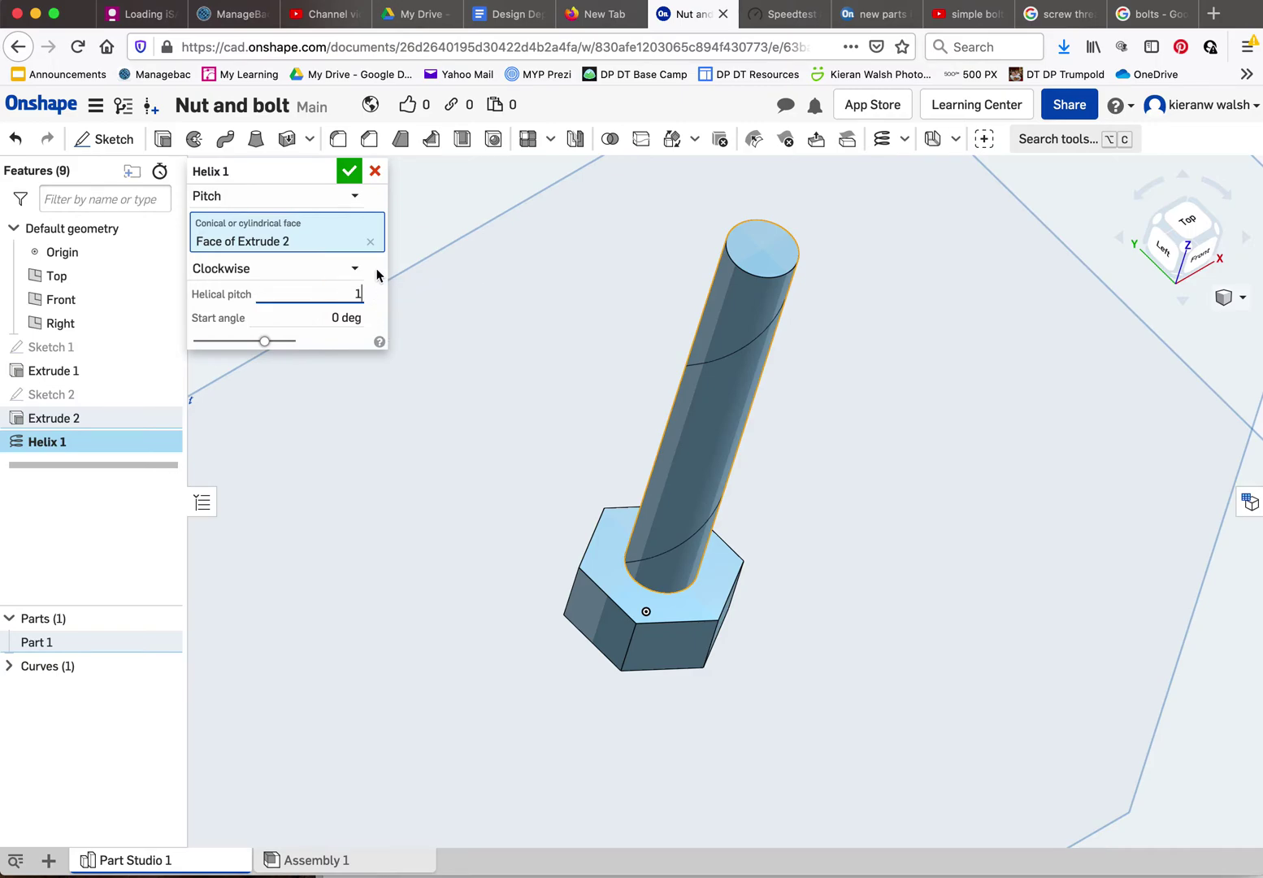
pyautogui.press('Return')
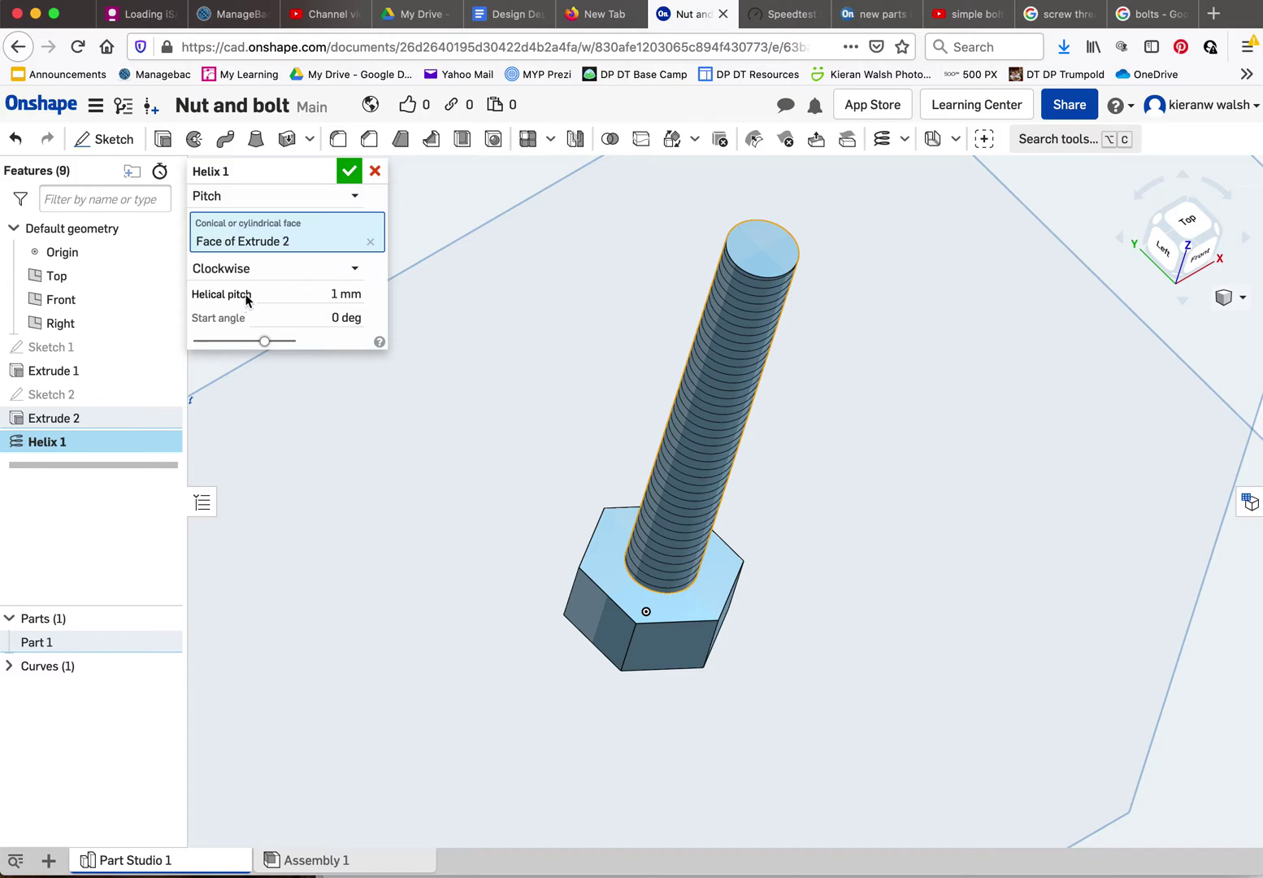
pyautogui.scroll(3, 724, 306)
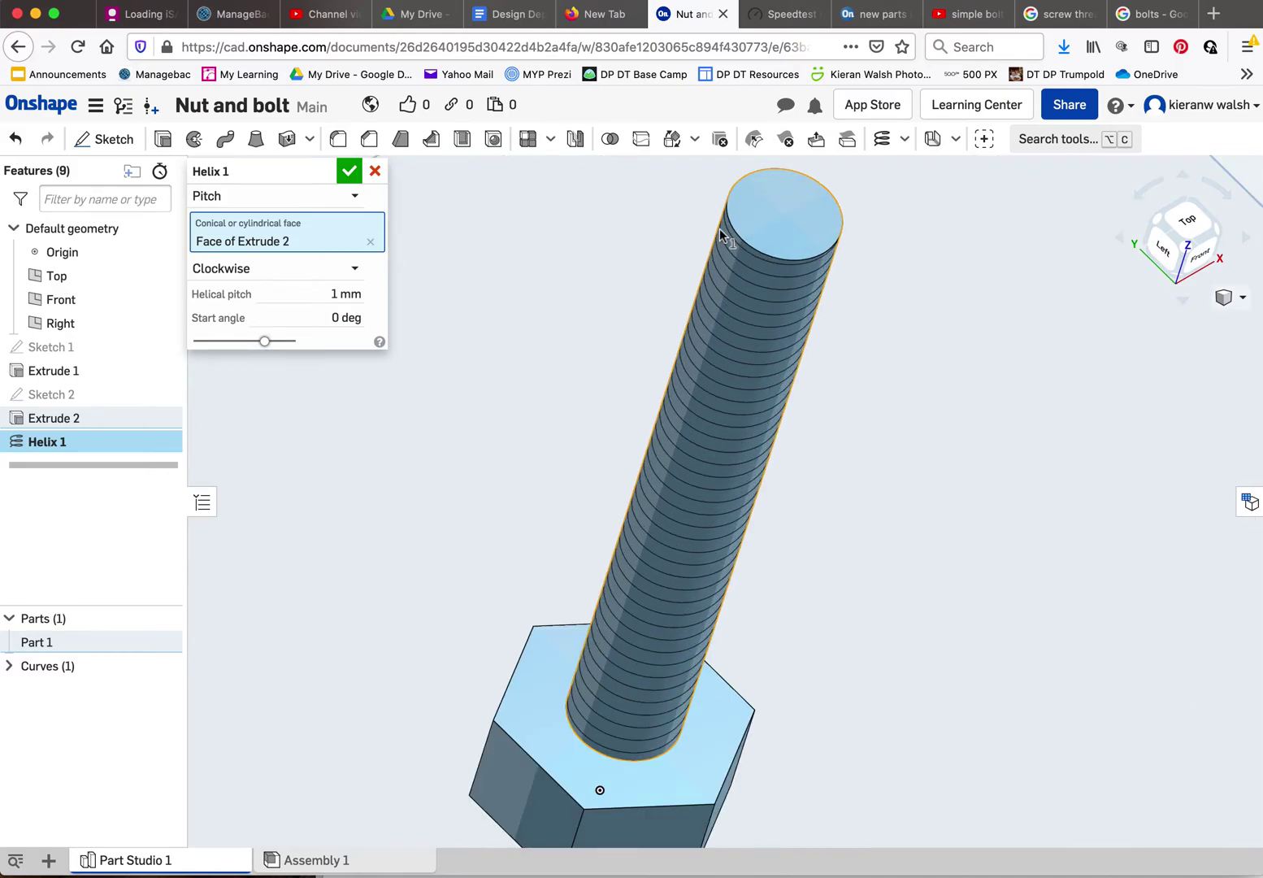
pyautogui.scroll(2, 720, 227)
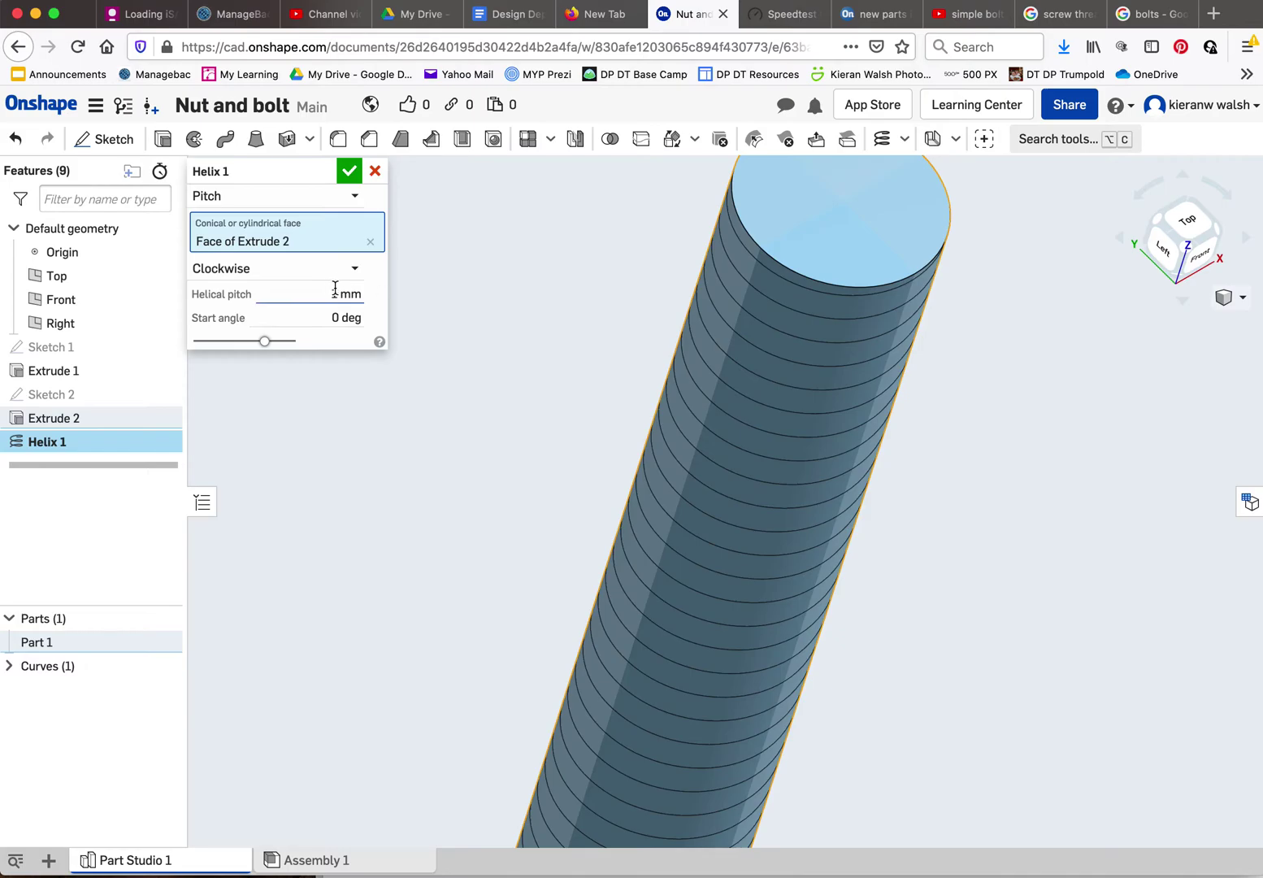
pyautogui.scroll(-2, 642, 348)
pyautogui.scroll(-2, 460, 355)
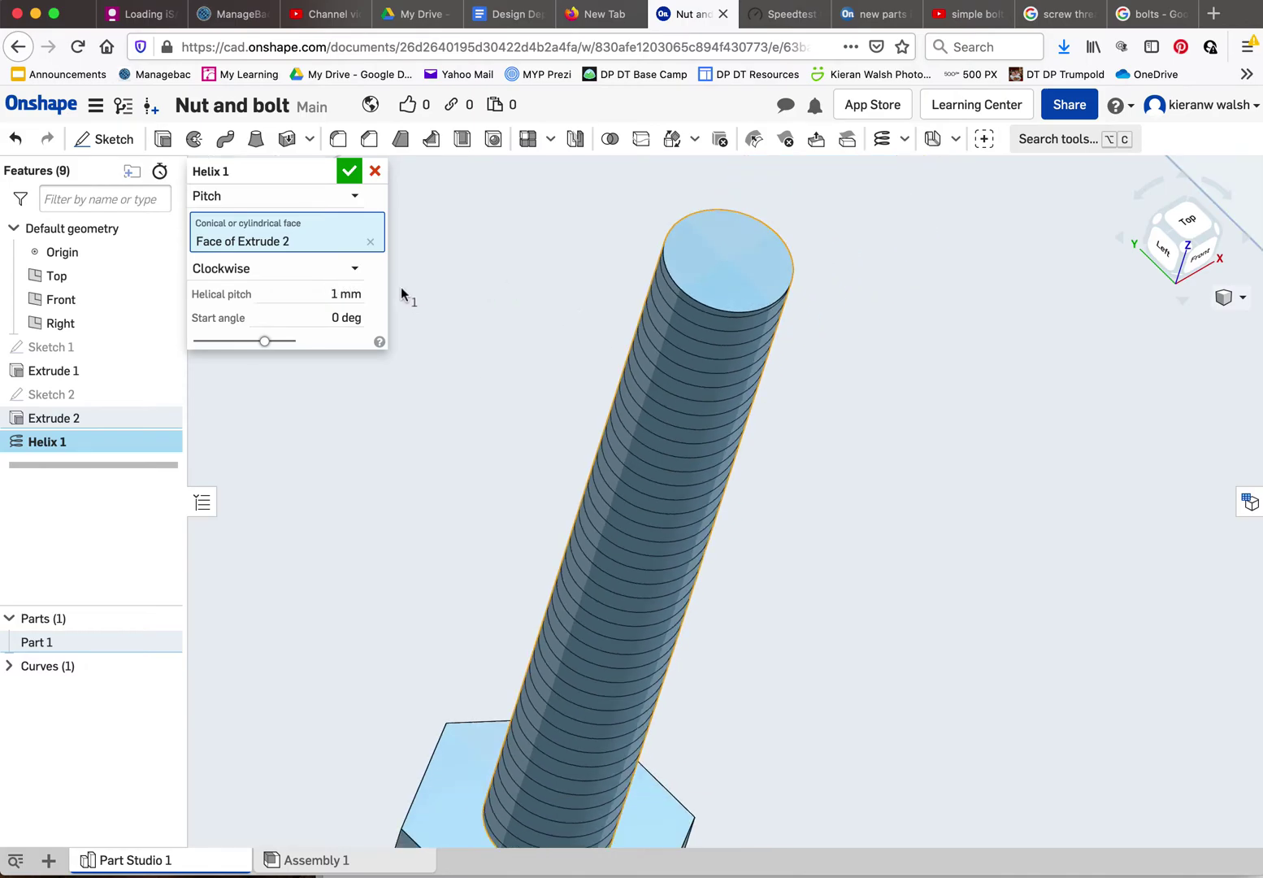
pyautogui.scroll(2, 608, 333)
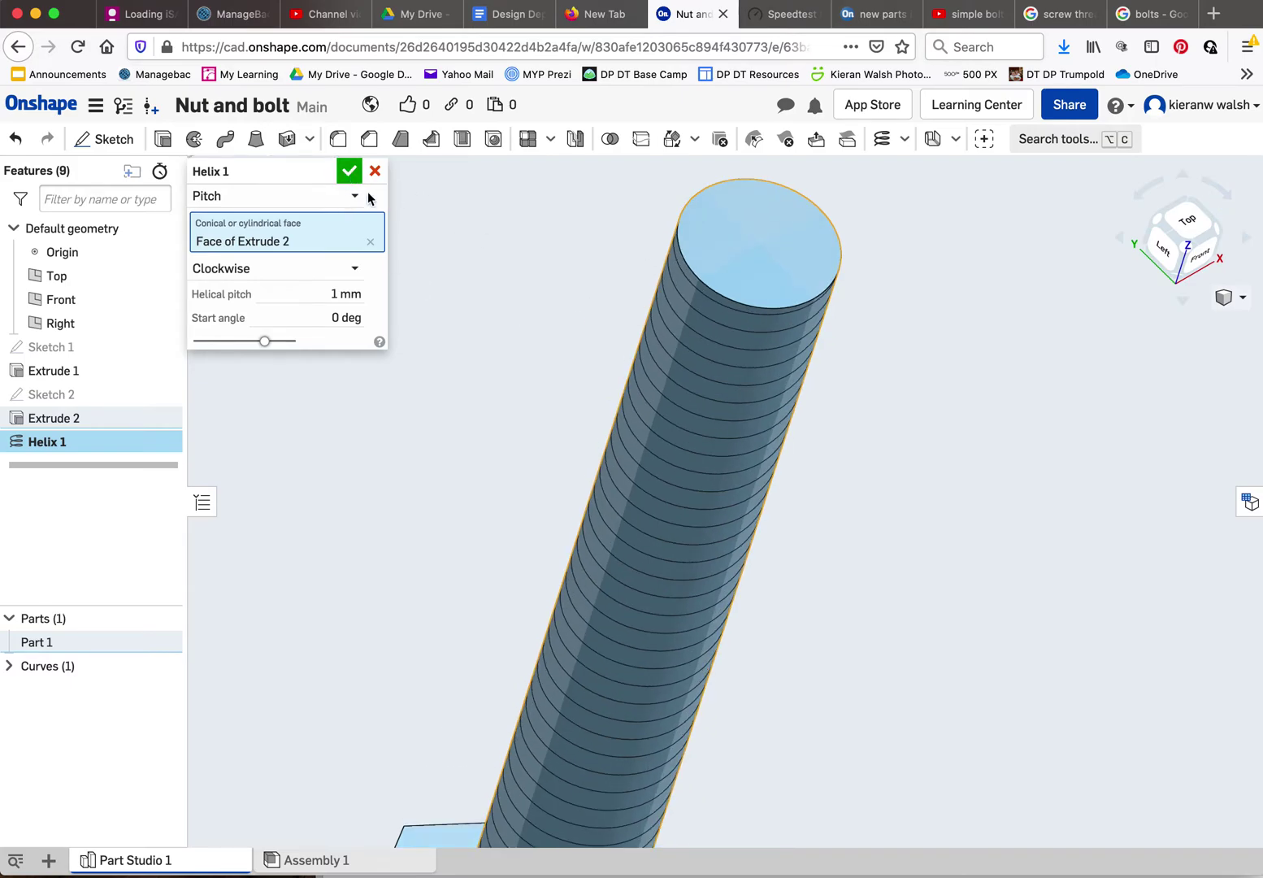
pyautogui.click(349, 172)
# - Fit the bolt in view, switch to an isometric view, and pick the shank's top edge for chamfering
pyautogui.press('f')
pyautogui.click(1201, 259)
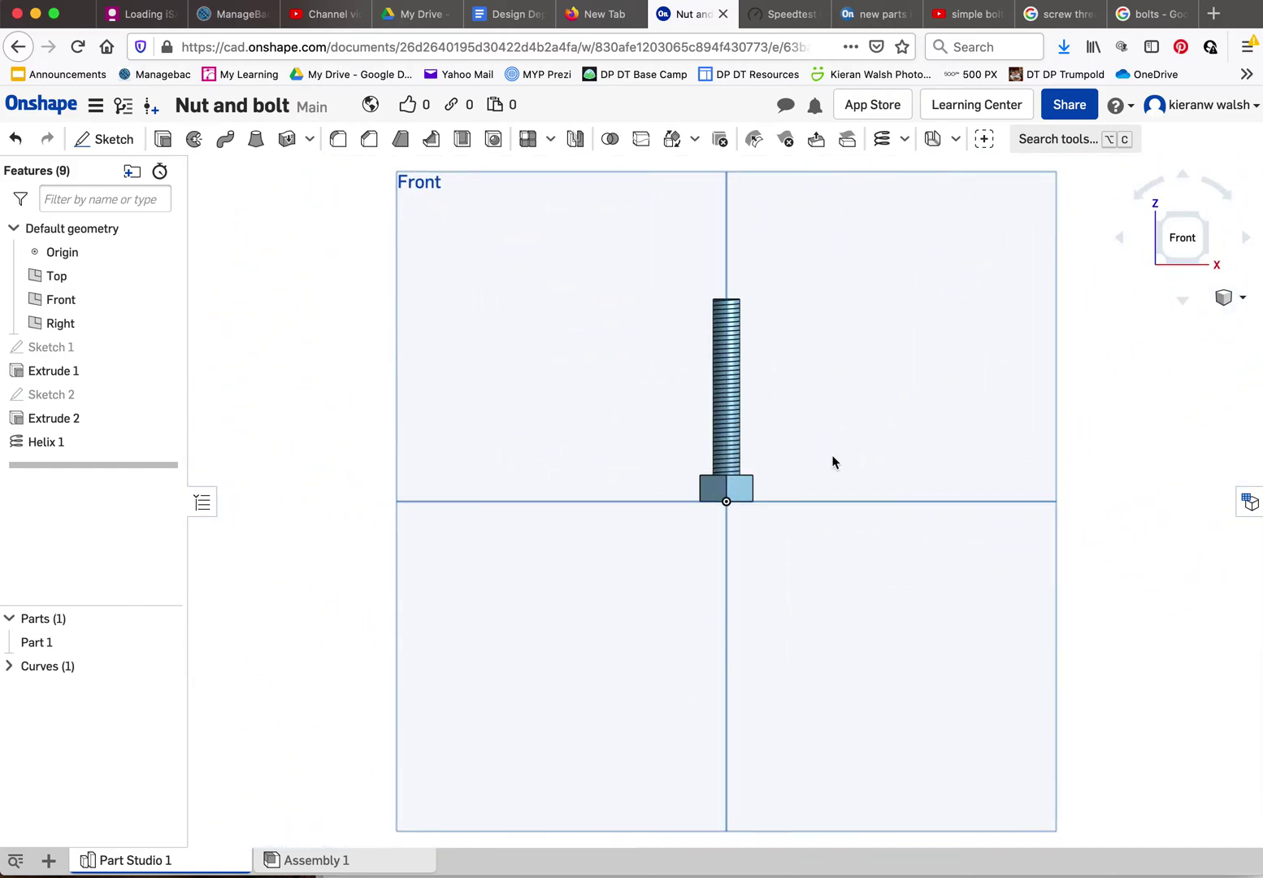
pyautogui.scroll(8, 740, 466)
pyautogui.scroll(3, 740, 467)
pyautogui.scroll(-5, 746, 469)
pyautogui.scroll(-5, 746, 470)
pyautogui.hotkey('shift', '7')
pyautogui.scroll(6, 756, 261)
pyautogui.scroll(2, 748, 260)
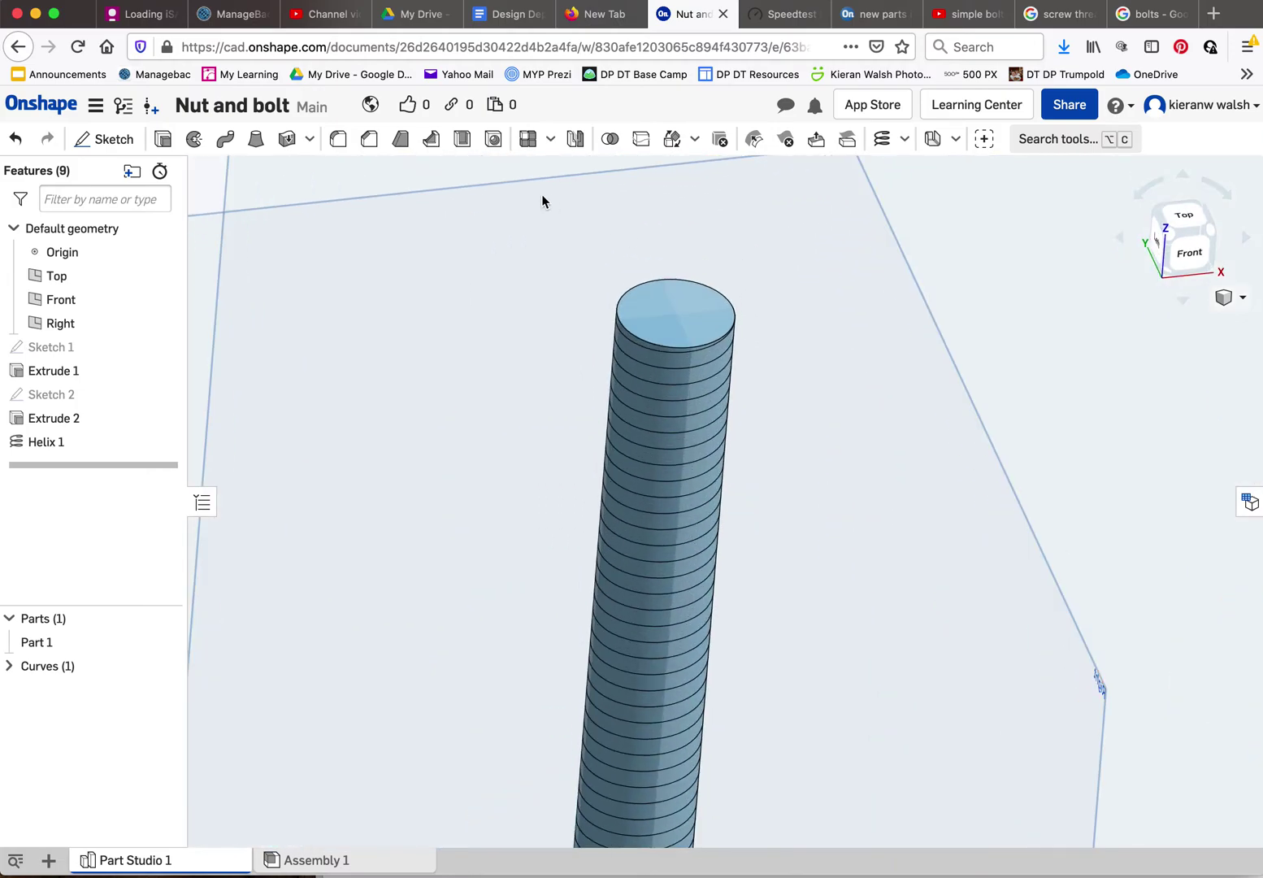
pyautogui.click(623, 323)
# - Set the chamfer distance to 1 mm and accept Chamfer 1
pyautogui.click(331, 273)
pyautogui.write('1')
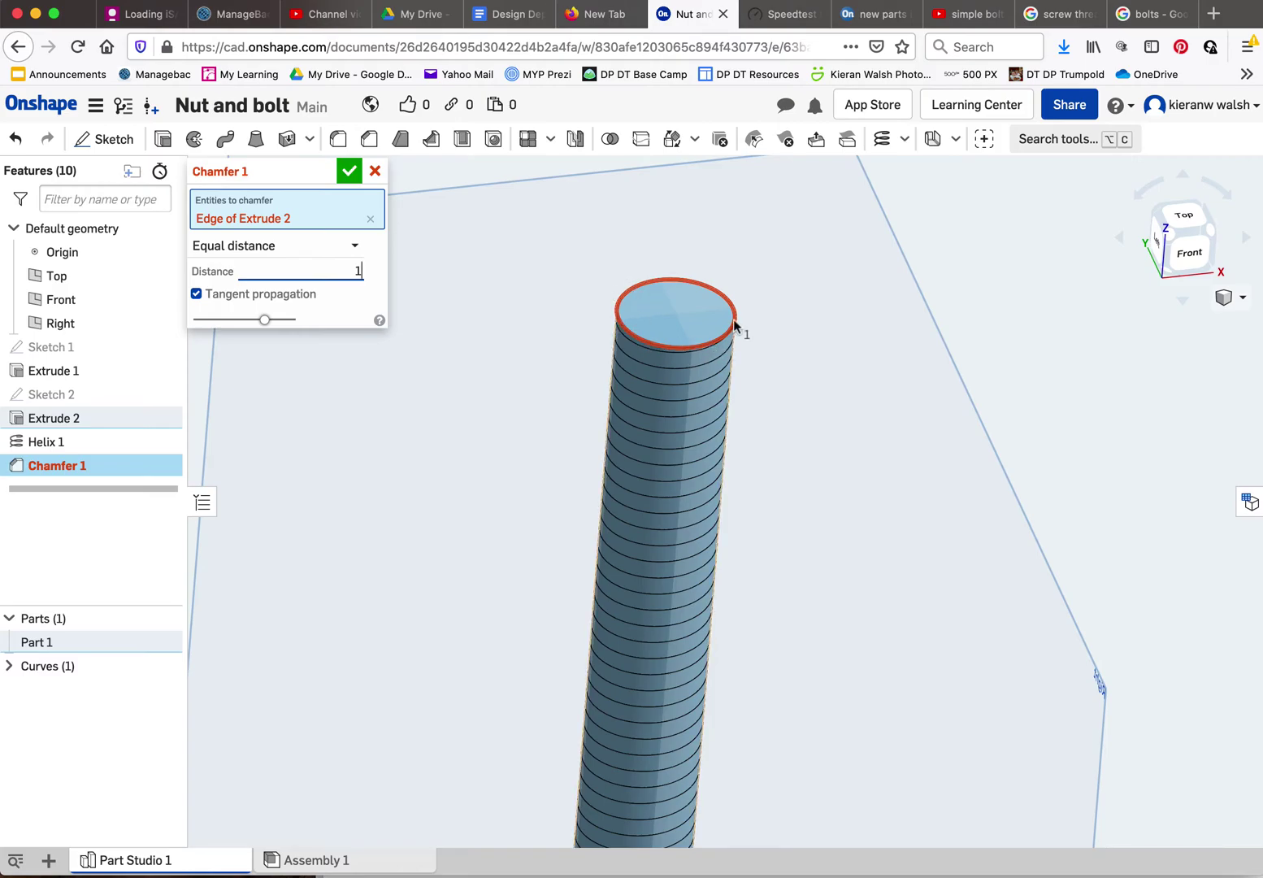
pyautogui.click(488, 309)
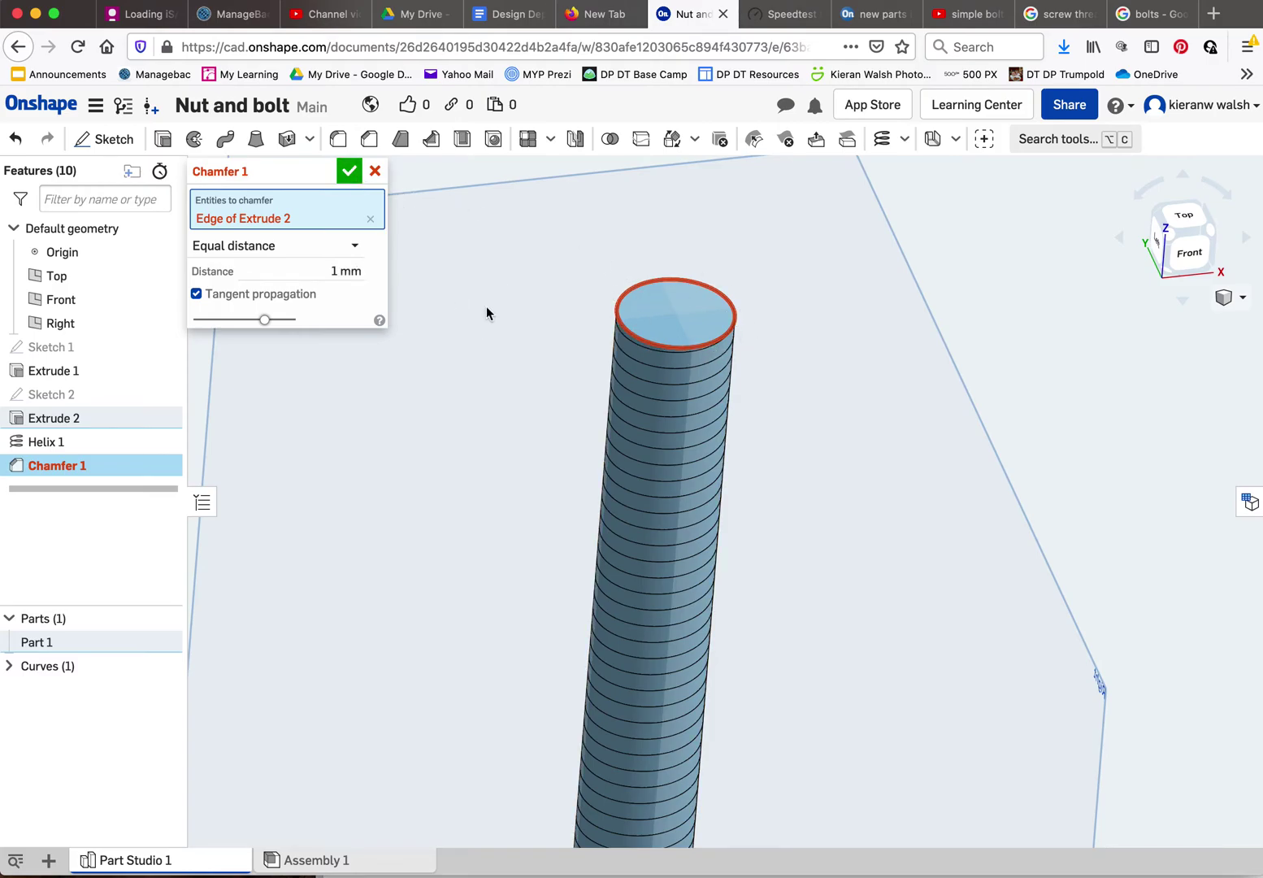
pyautogui.click(350, 171)
pyautogui.scroll(-5, 472, 305)
pyautogui.scroll(5, 618, 618)
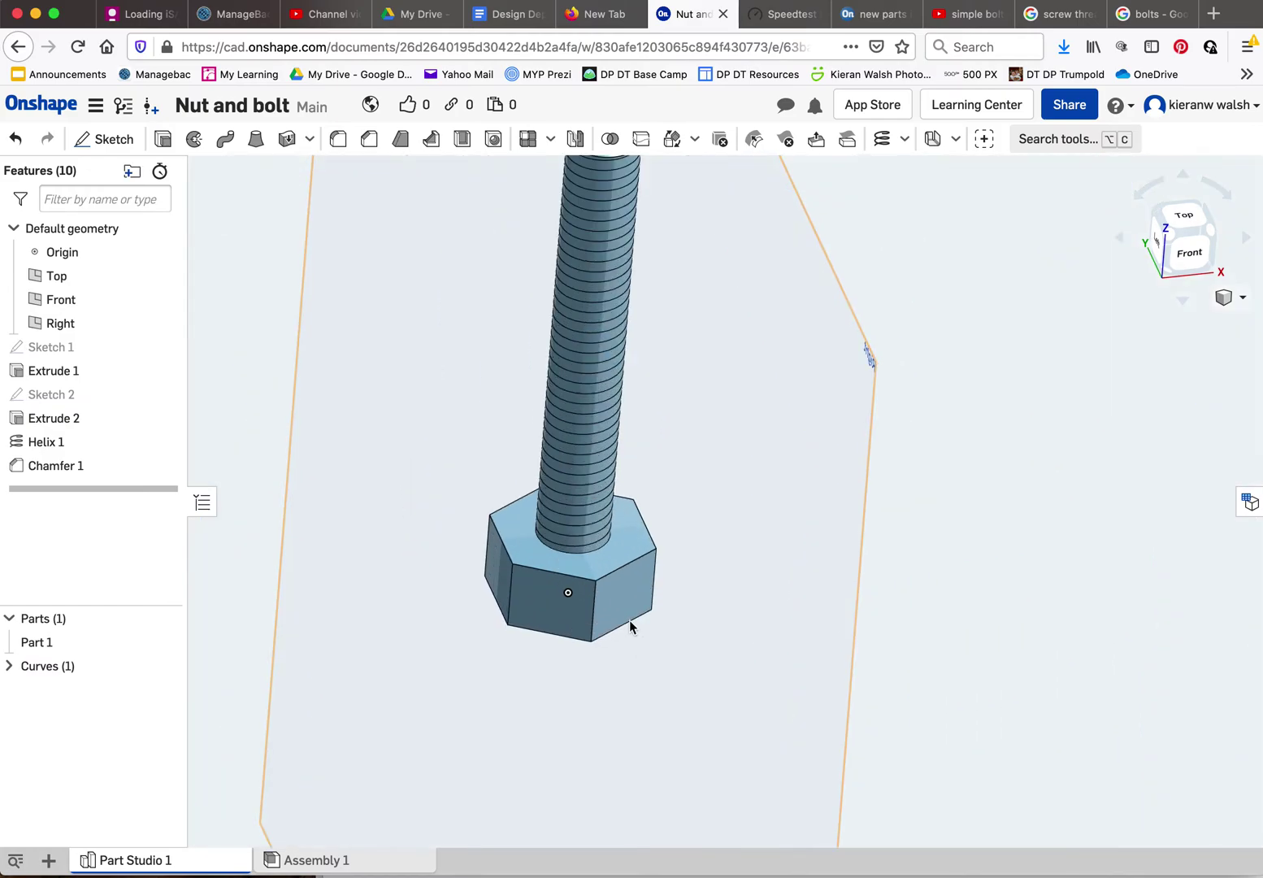
# - Return to the straight Front view of the bolt and start a new sketch
pyautogui.click(1188, 255)
pyautogui.scroll(5, 785, 464)
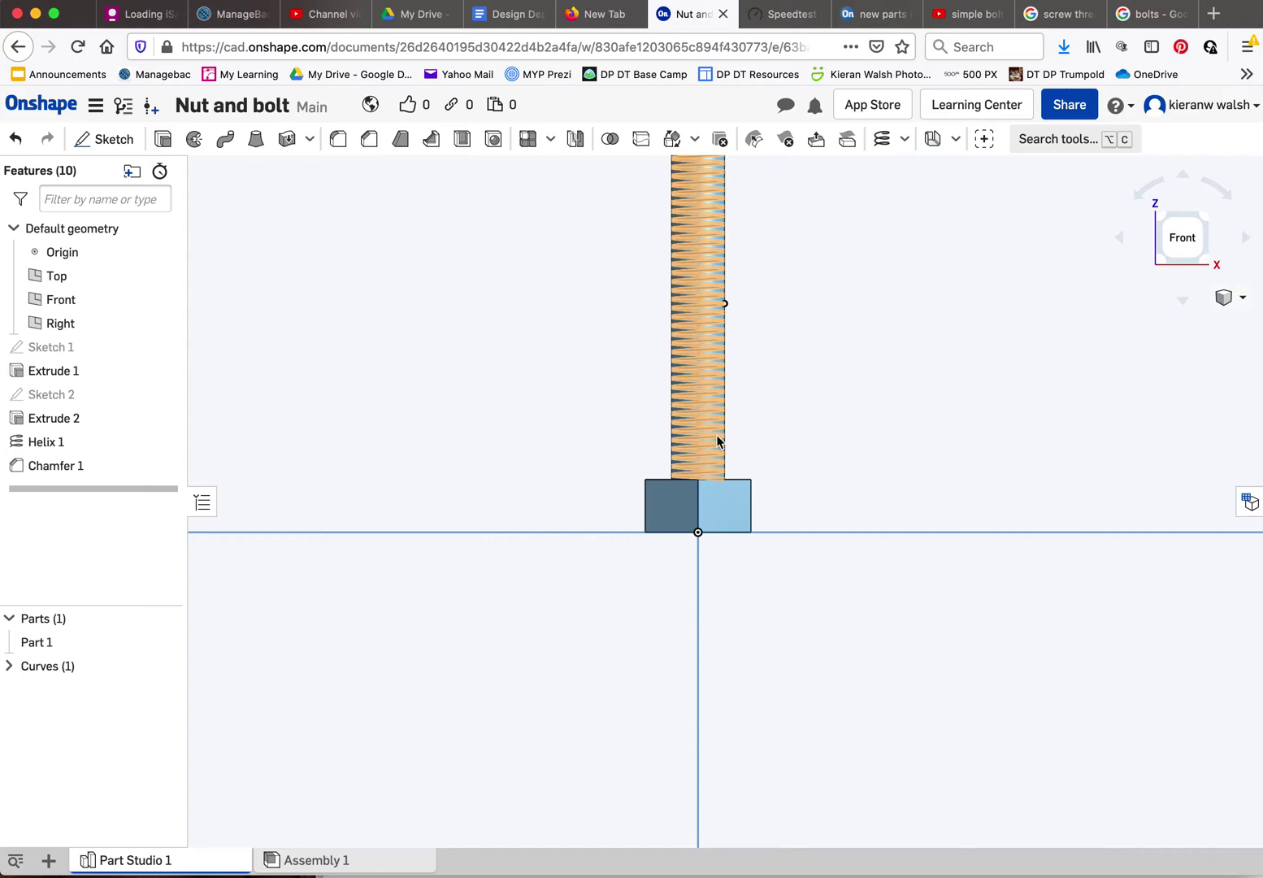
pyautogui.moveTo(717, 442); pyautogui.dragTo(726, 445, button='right')
pyautogui.scroll(-3, 726, 405)
pyautogui.scroll(3, 727, 344)
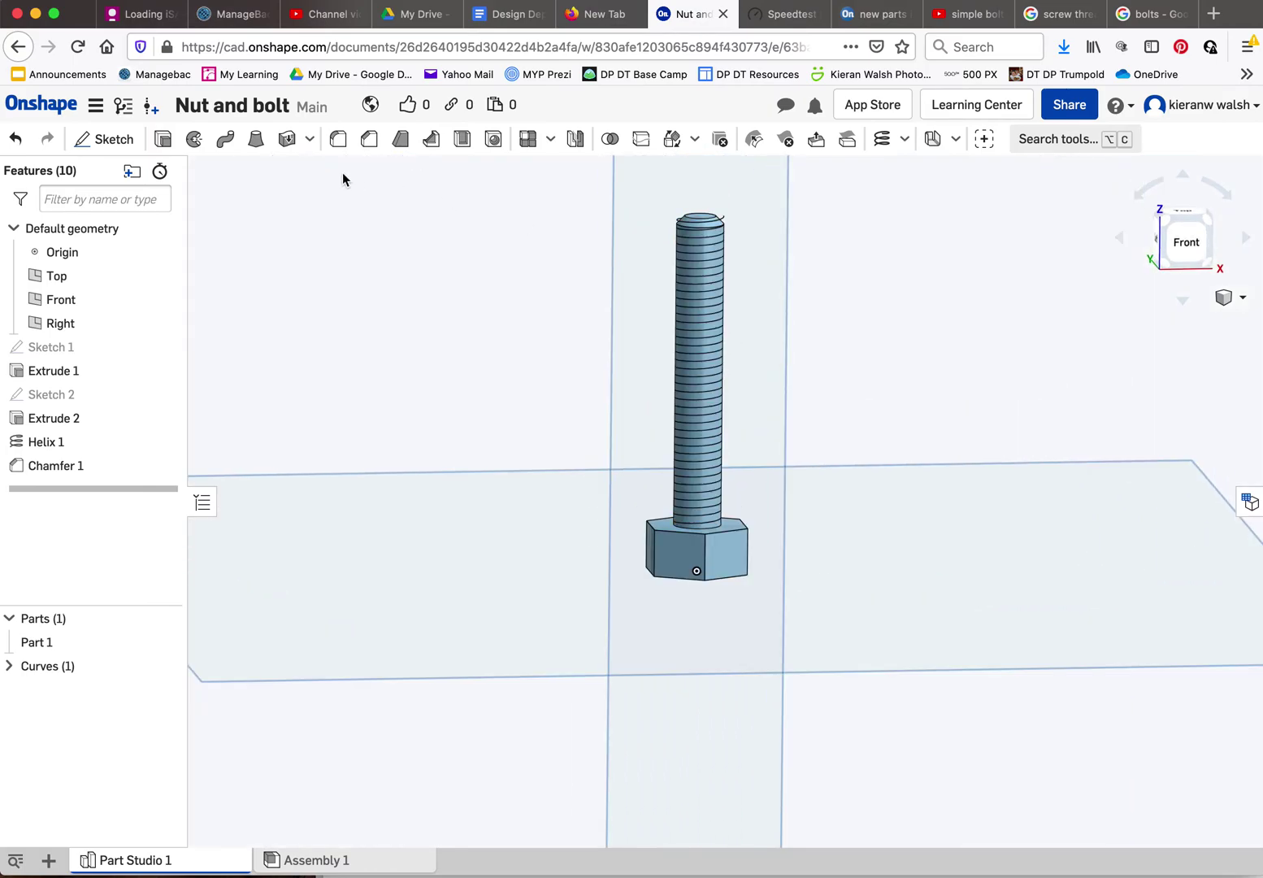
pyautogui.scroll(2, 720, 468)
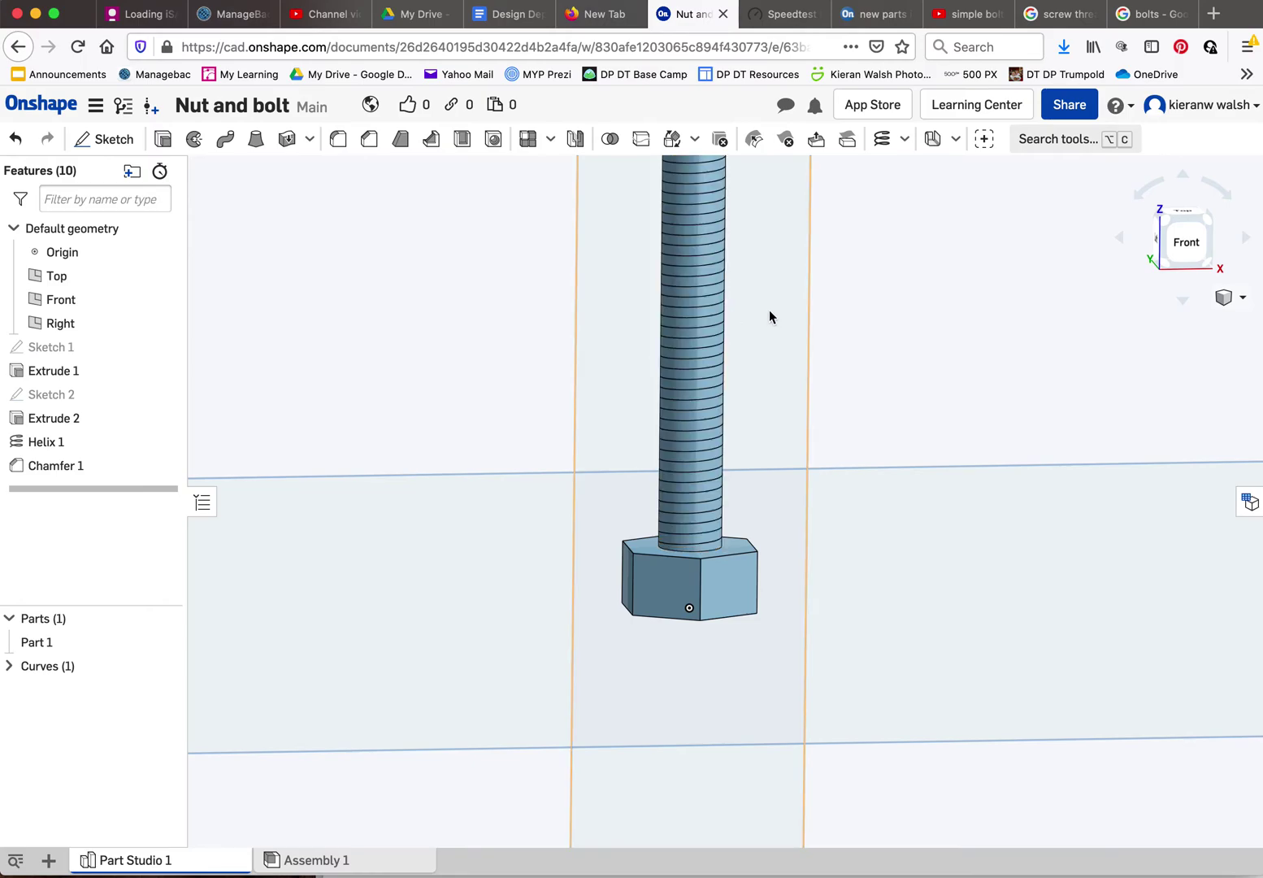
pyautogui.scroll(2, 739, 484)
pyautogui.scroll(3, 715, 565)
pyautogui.scroll(3, 711, 560)
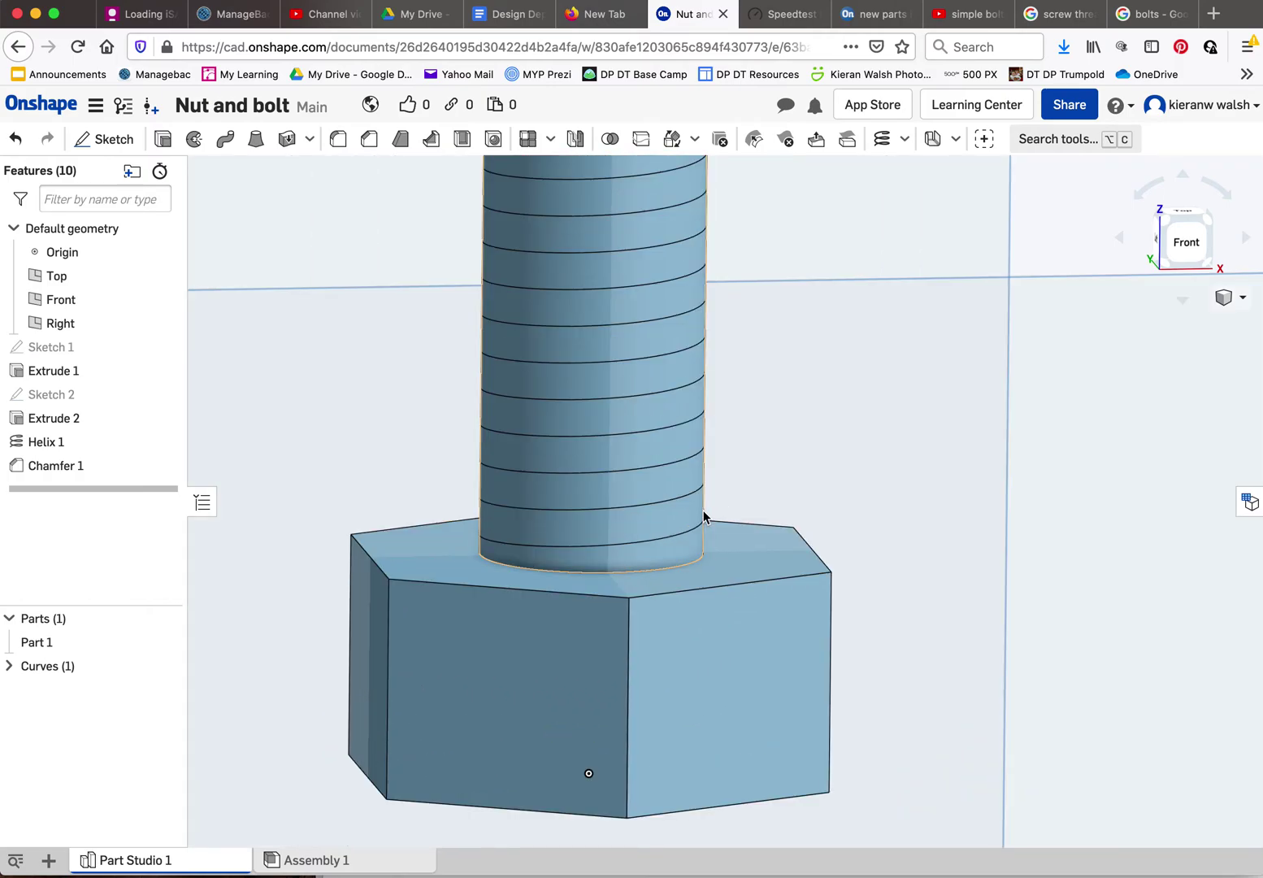
pyautogui.click(1185, 241)
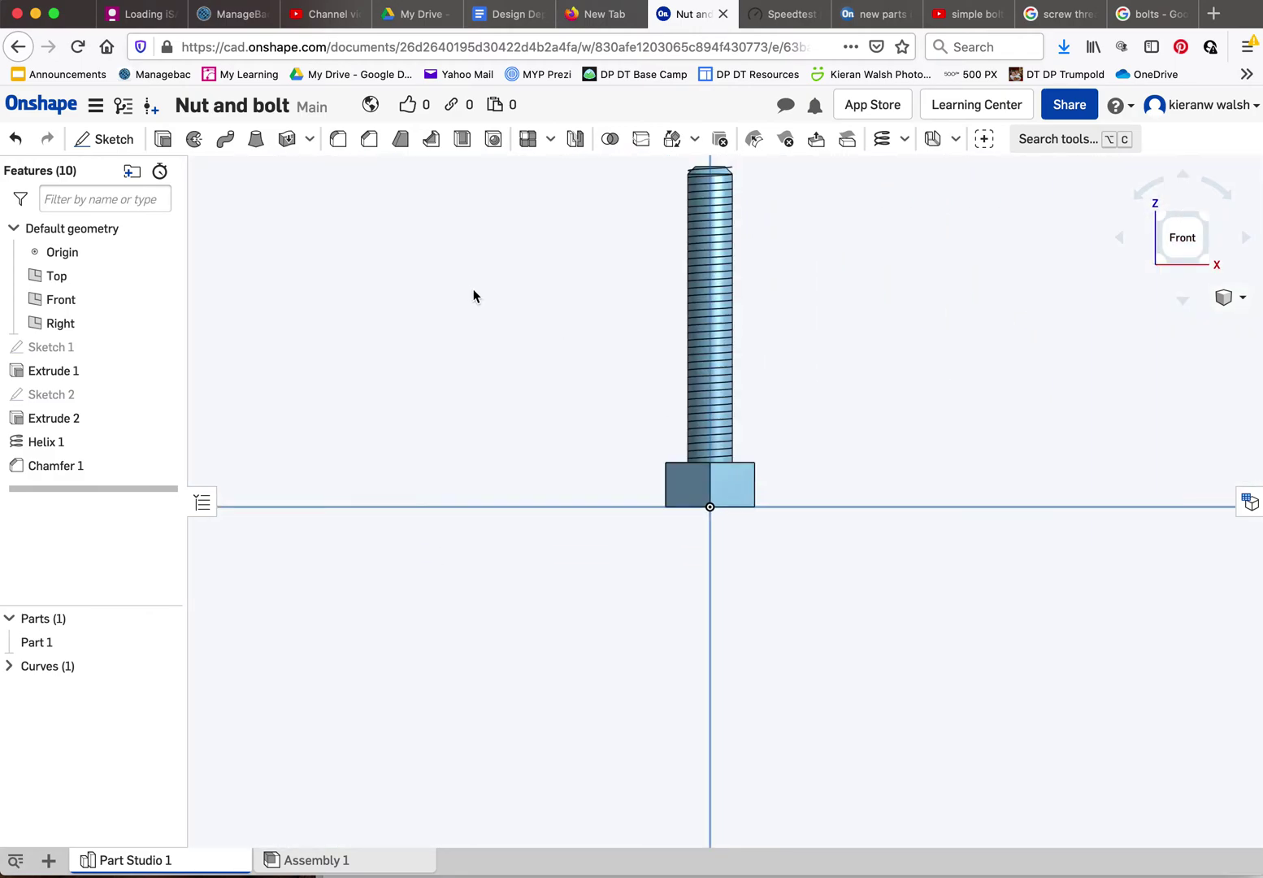
pyautogui.click(102, 139)
# - On the Front plane, draw a closed triangle beside the shank with its tip pointing into it, then select its edges
pyautogui.click(263, 362)
pyautogui.click(147, 139)
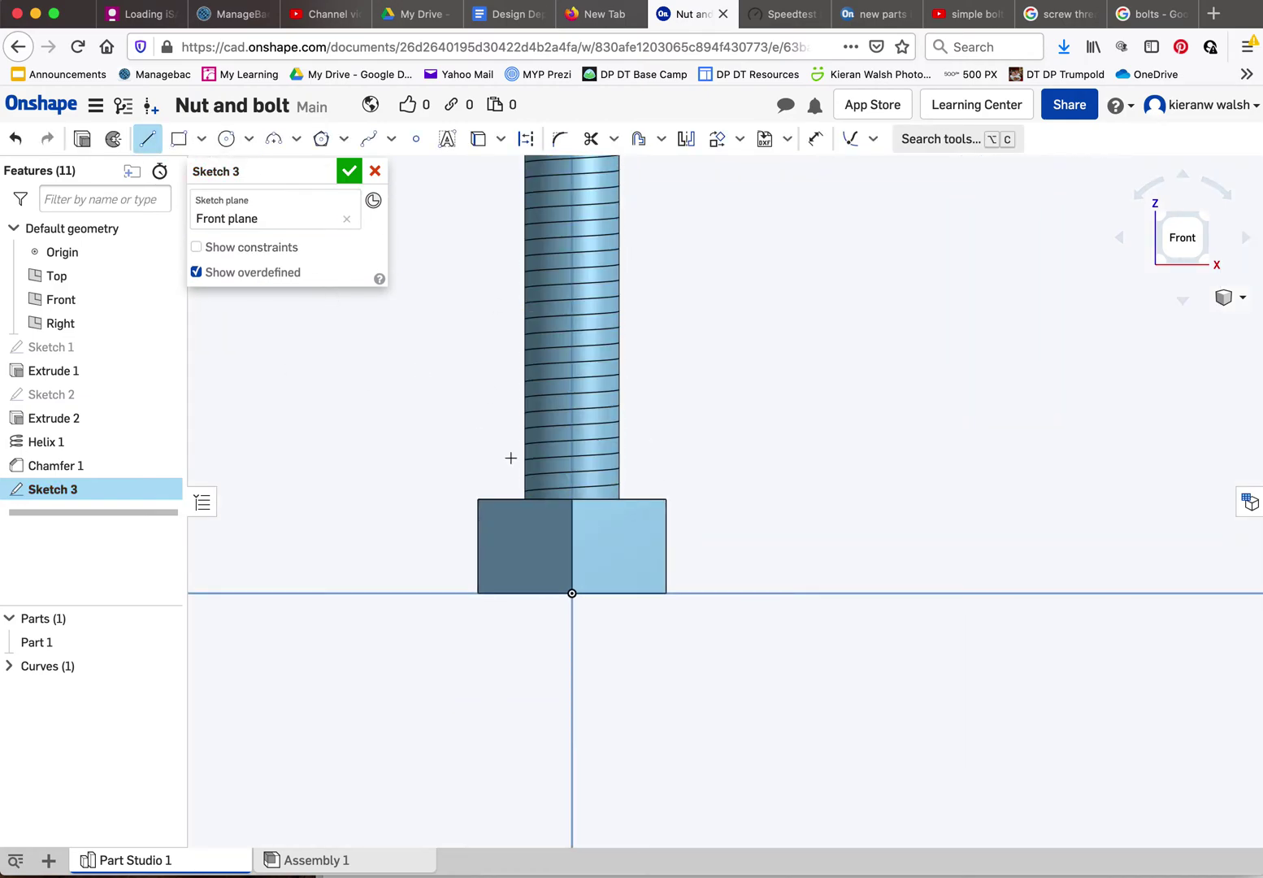
pyautogui.scroll(5, 580, 455)
pyautogui.scroll(5, 713, 583)
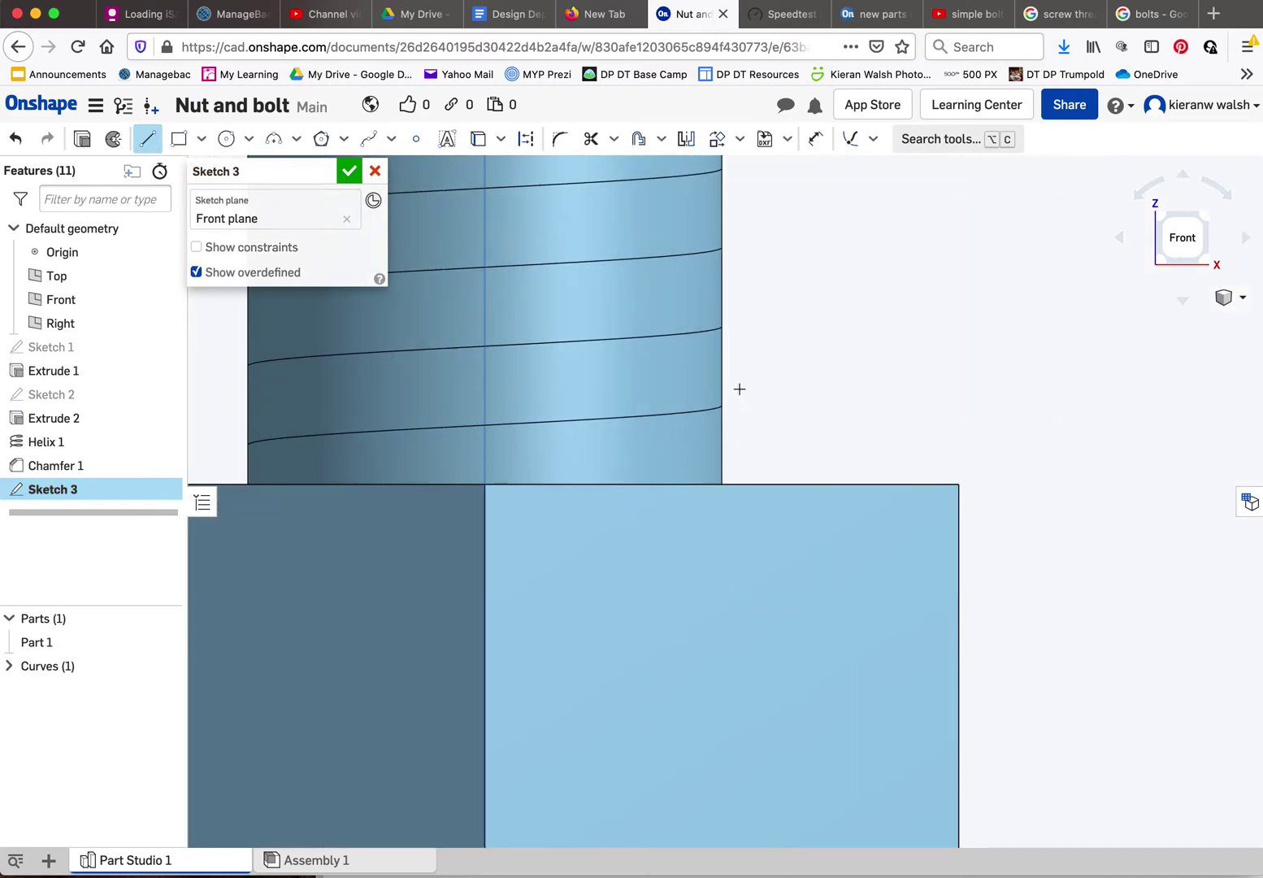
pyautogui.click(738, 389)
pyautogui.click(739, 466)
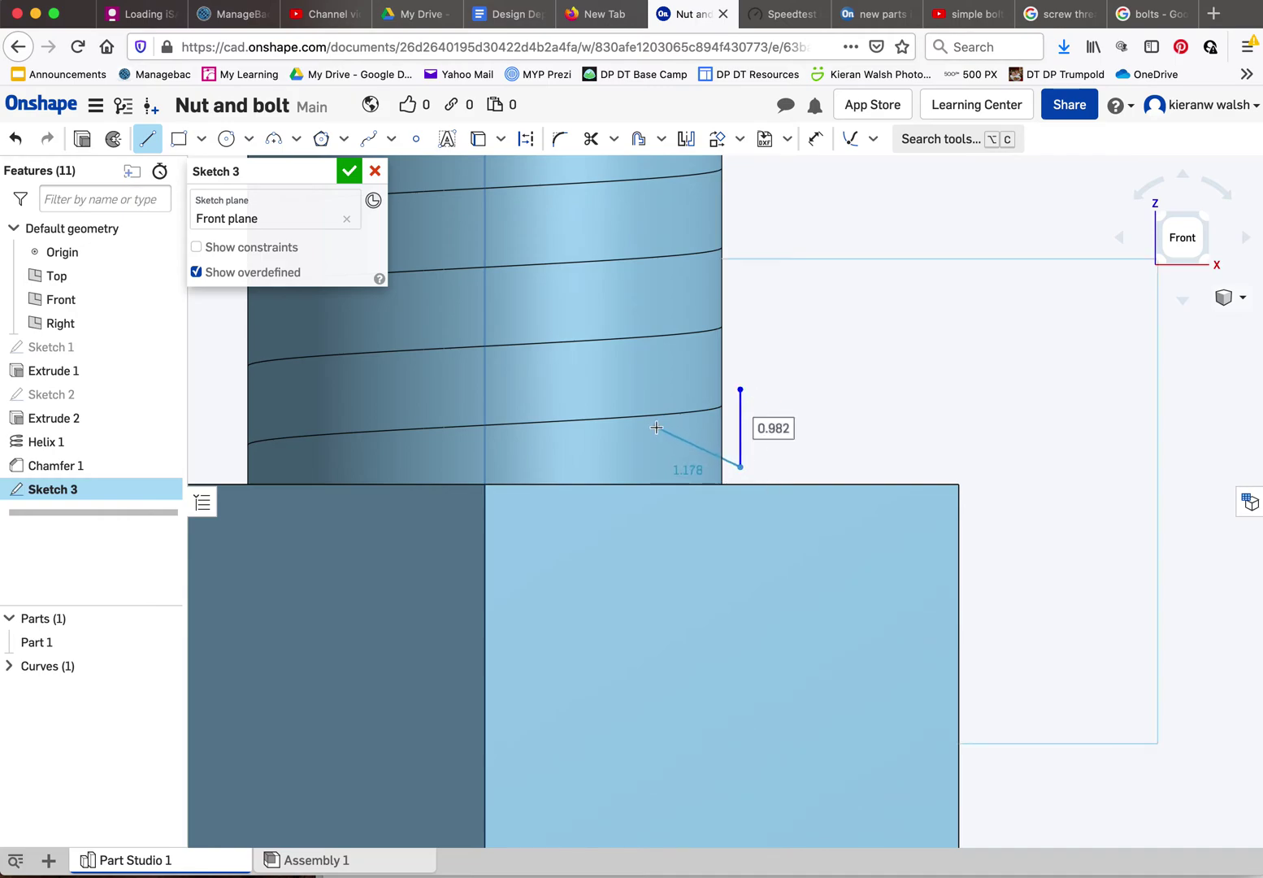
pyautogui.click(660, 430)
pyautogui.click(740, 389)
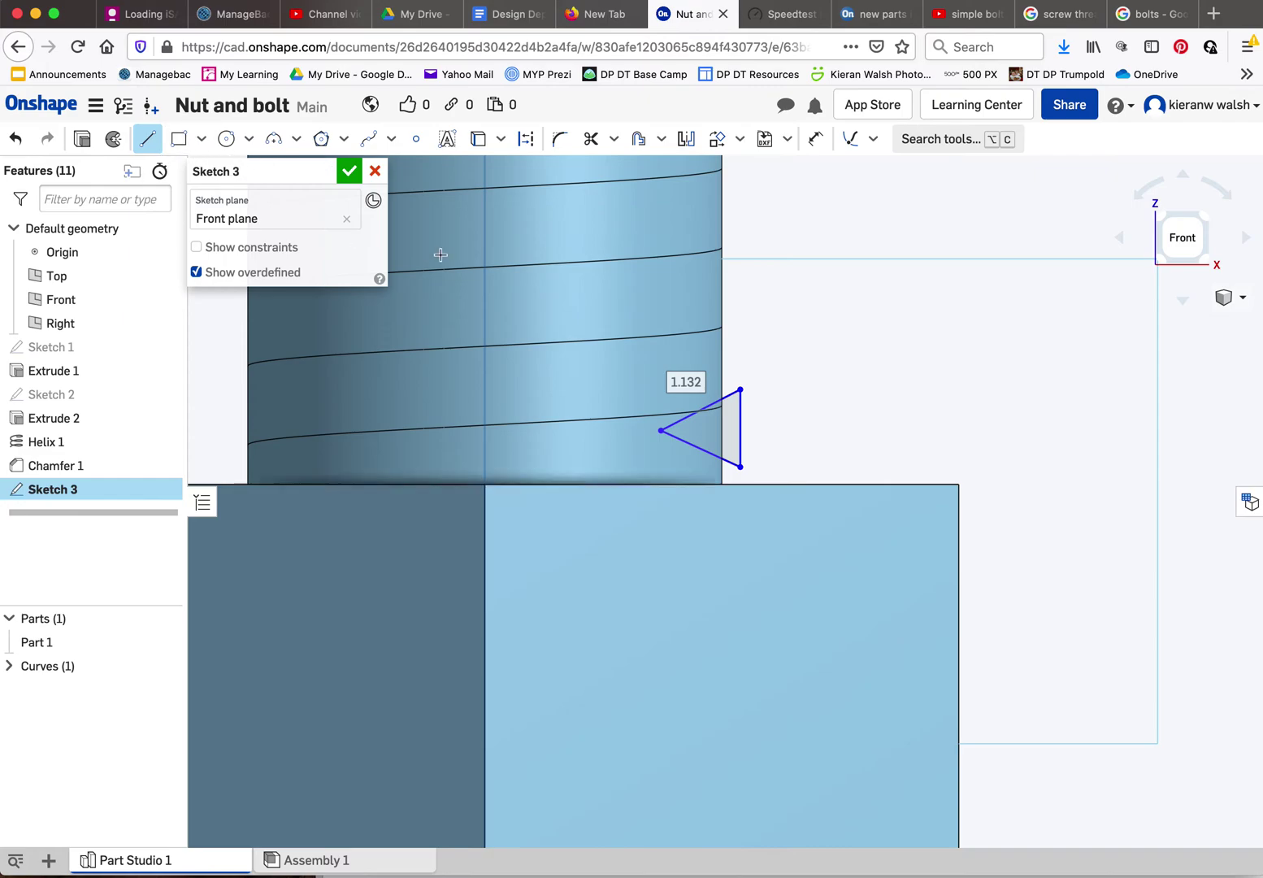
pyautogui.click(150, 142)
pyautogui.moveTo(624, 352)
pyautogui.mouseDown()
pyautogui.moveTo(665, 428)
pyautogui.moveTo(764, 481)
pyautogui.mouseUp()
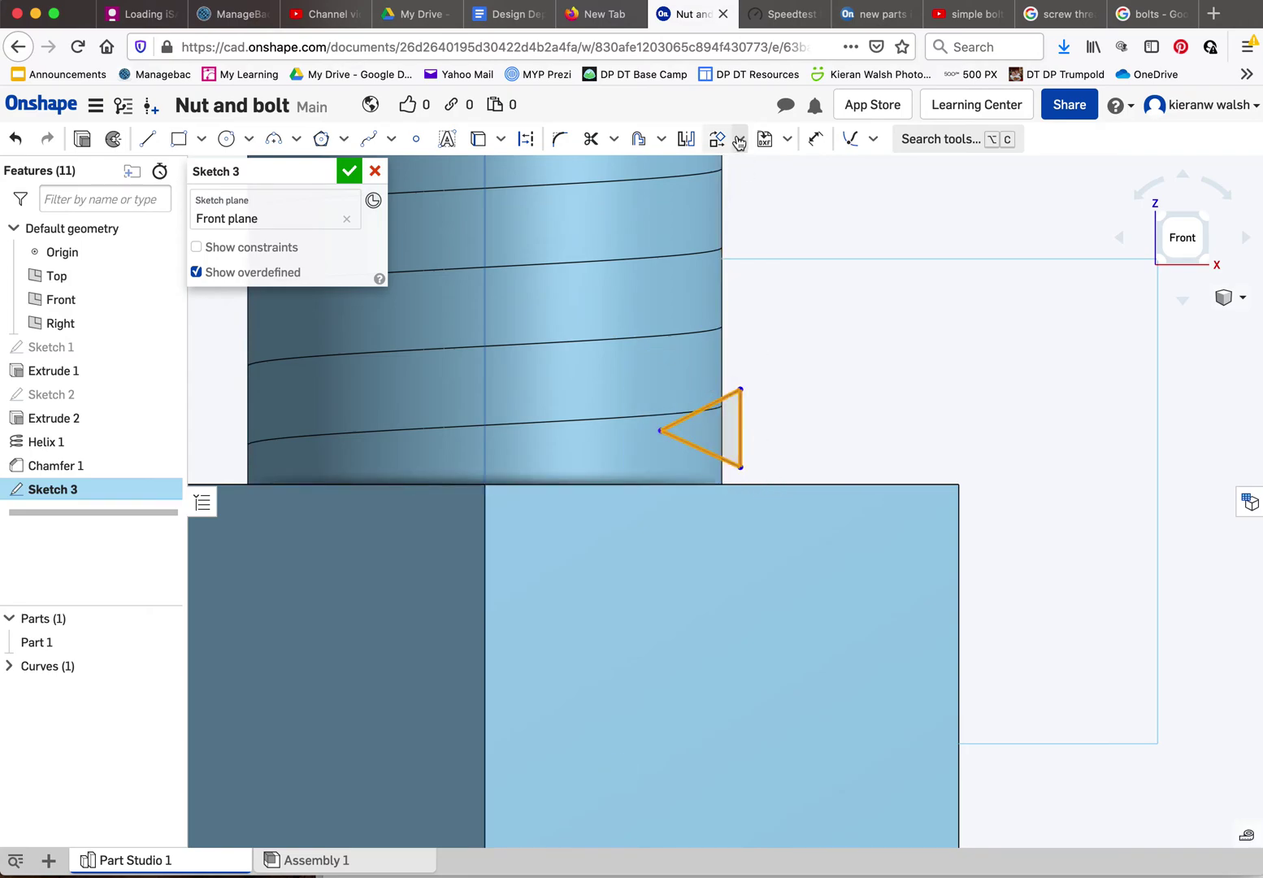
pyautogui.click(874, 141)
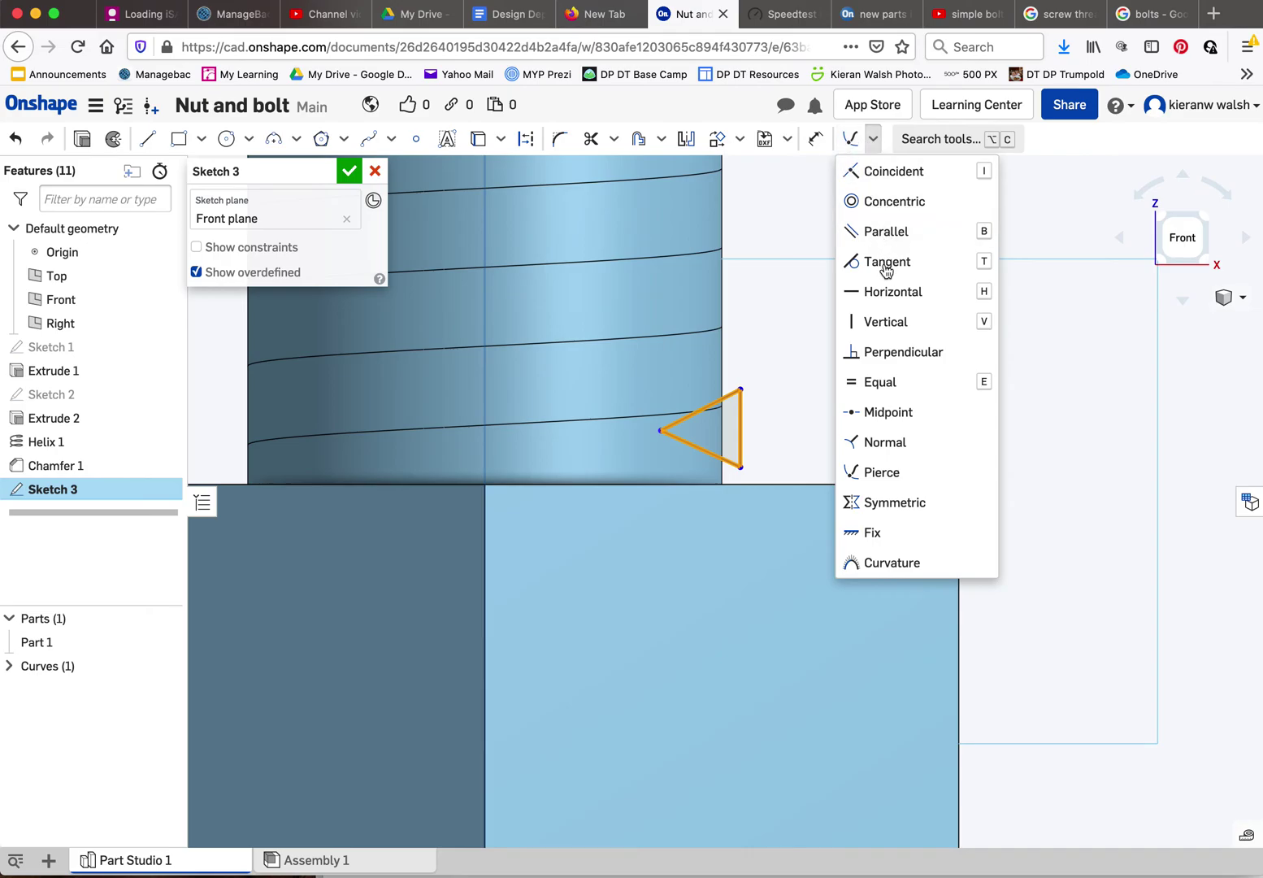
# - Make the triangle's top and bottom edges equal
pyautogui.click(883, 382)
pyautogui.click(693, 413)
pyautogui.click(720, 461)
pyautogui.scroll(3, 719, 464)
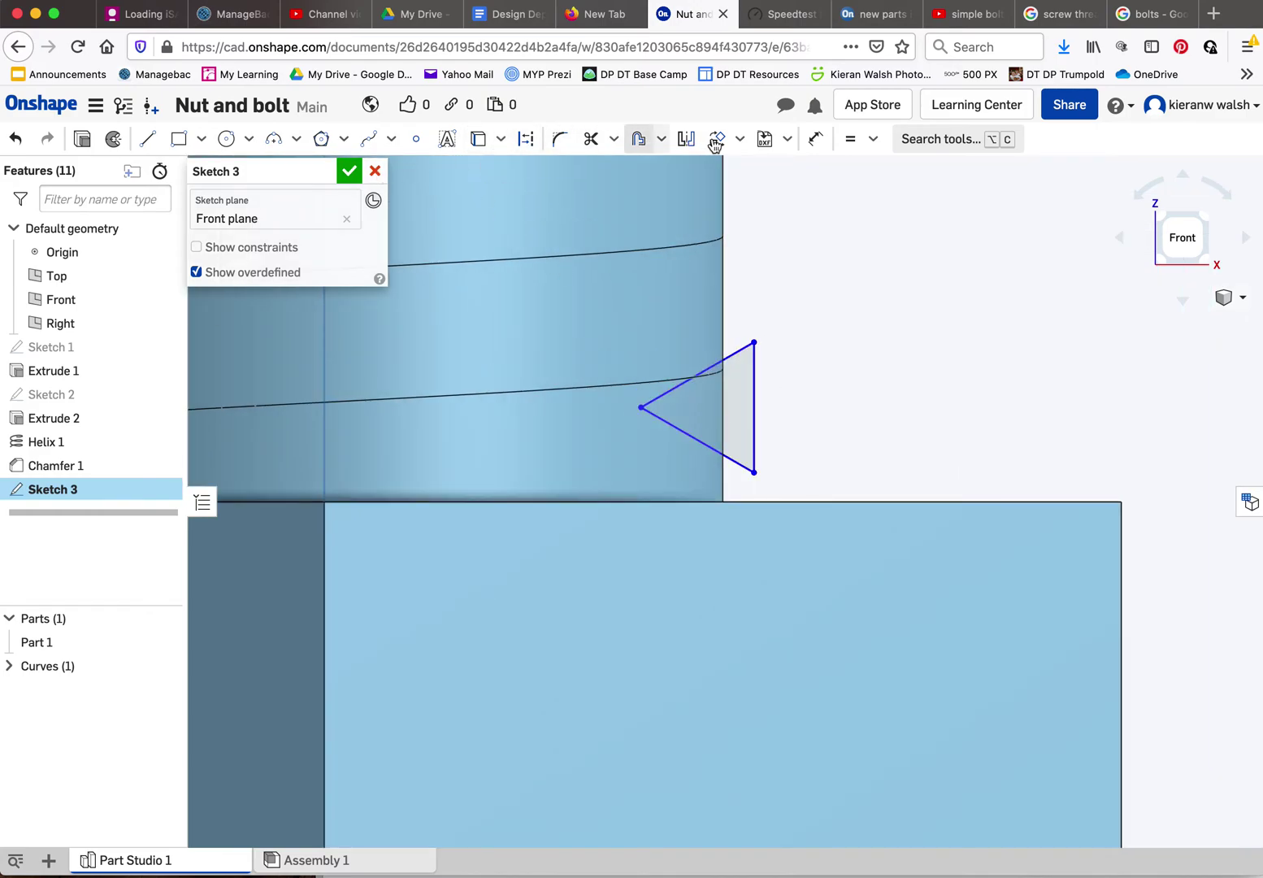
# - Dimension the triangle's vertical edge to 0.99 mm
pyautogui.click(815, 138)
pyautogui.click(754, 397)
pyautogui.click(824, 395)
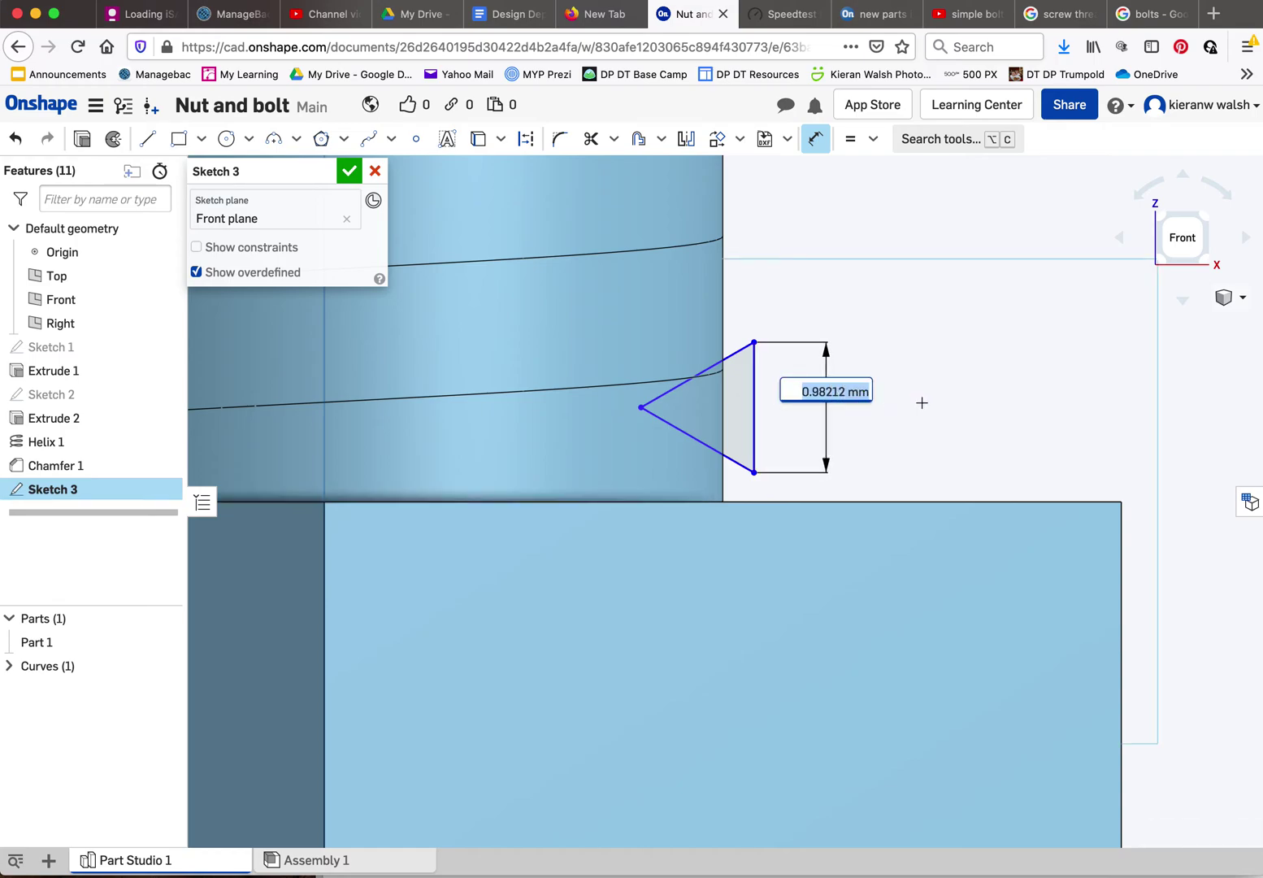
pyautogui.press('BackSpace')
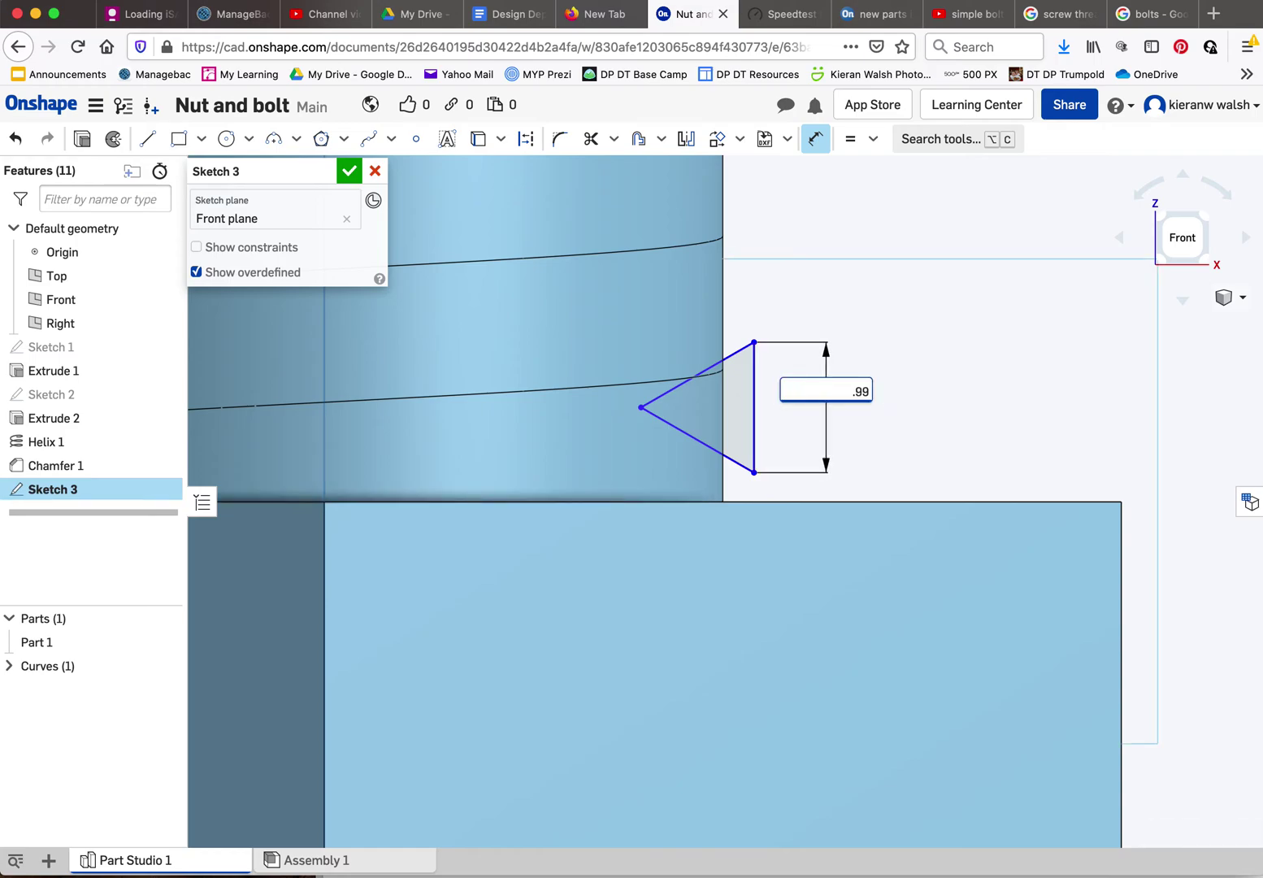
pyautogui.write('.99')
pyautogui.press('Return')
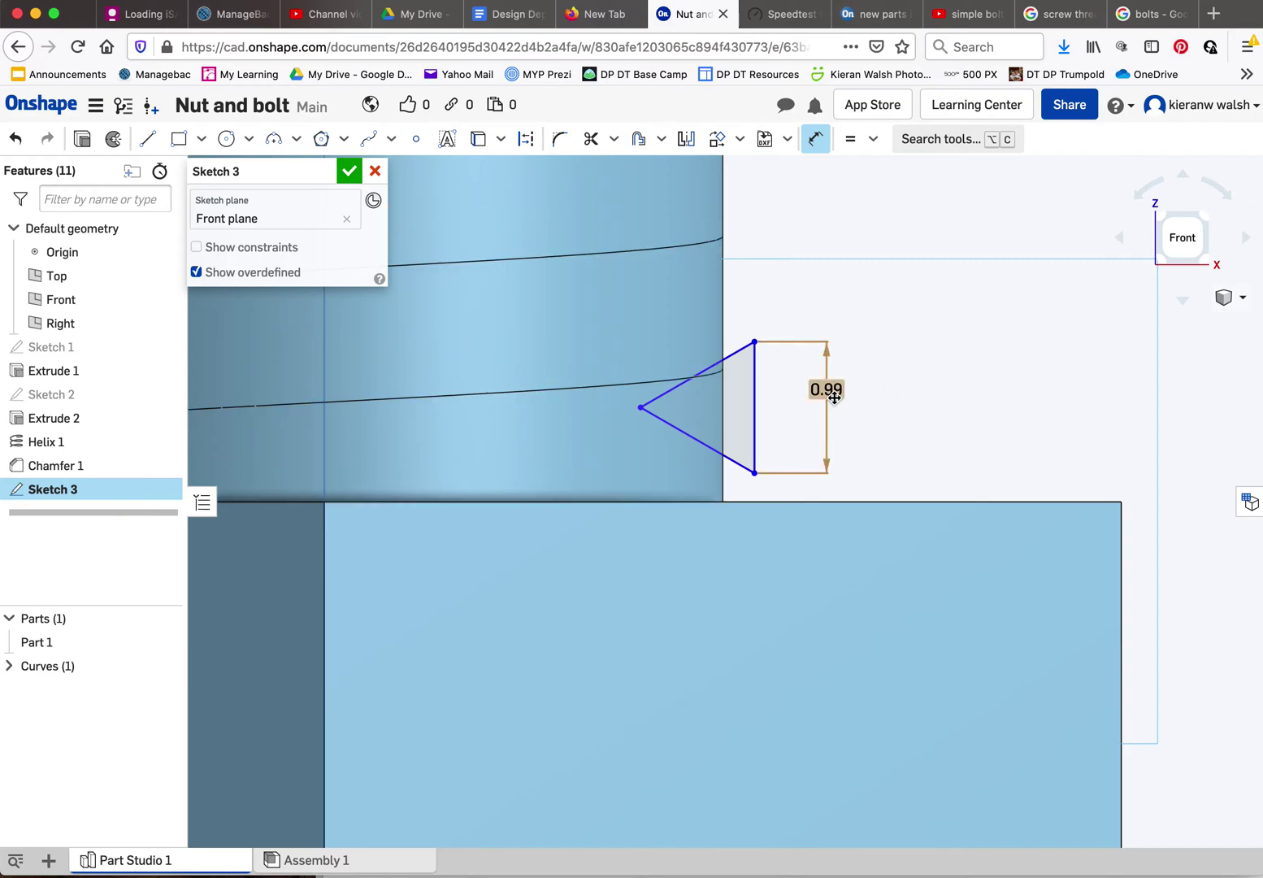
pyautogui.scroll(3, 829, 398)
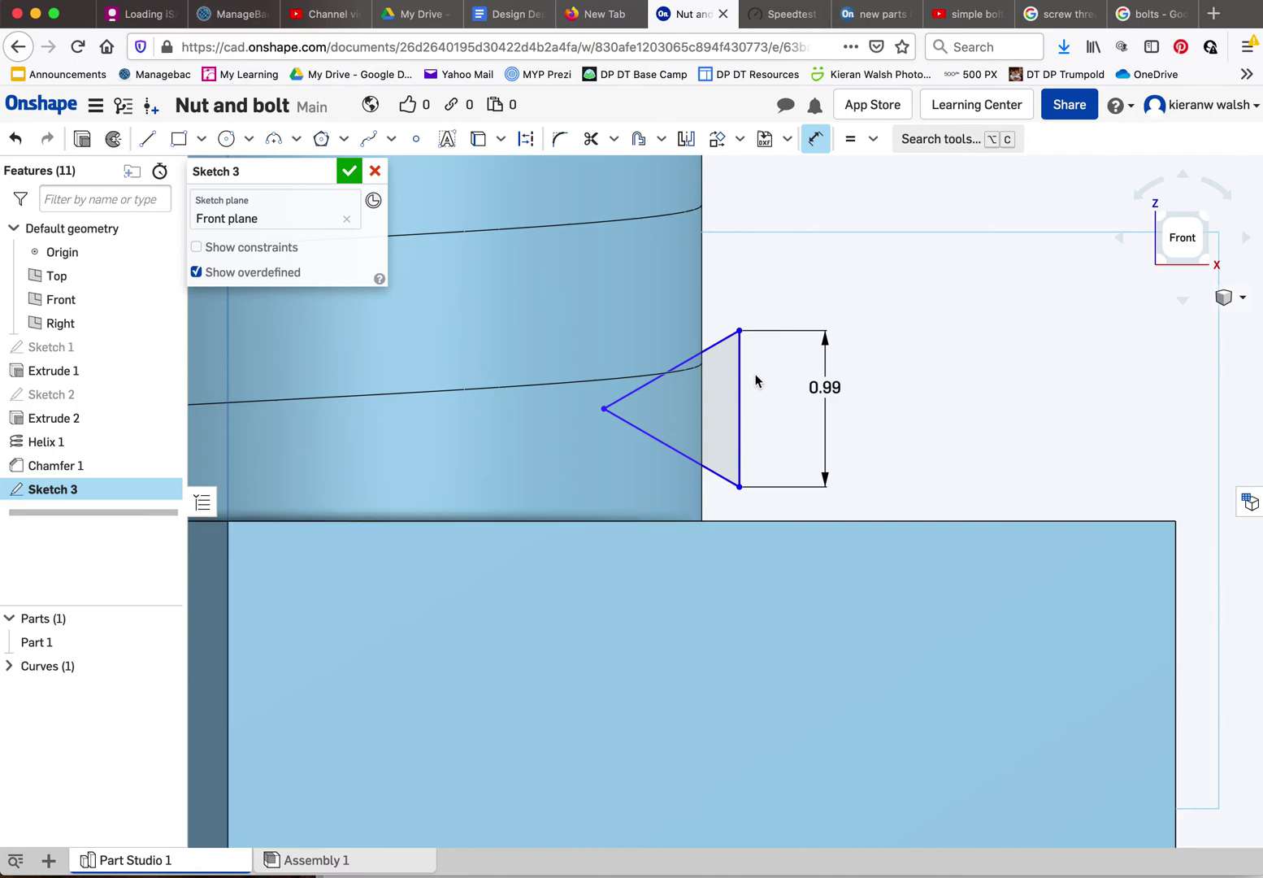
pyautogui.click(739, 388)
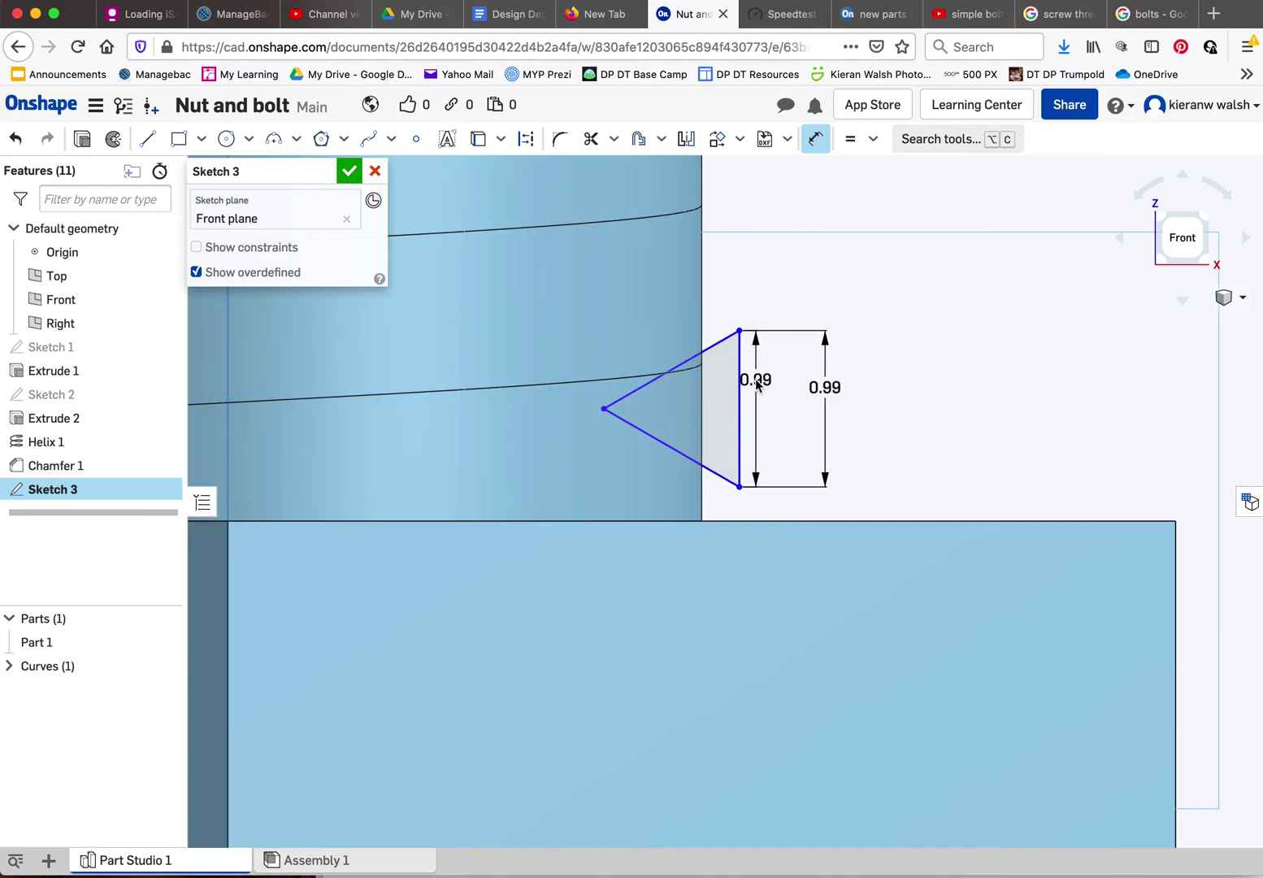
pyautogui.press('Escape')
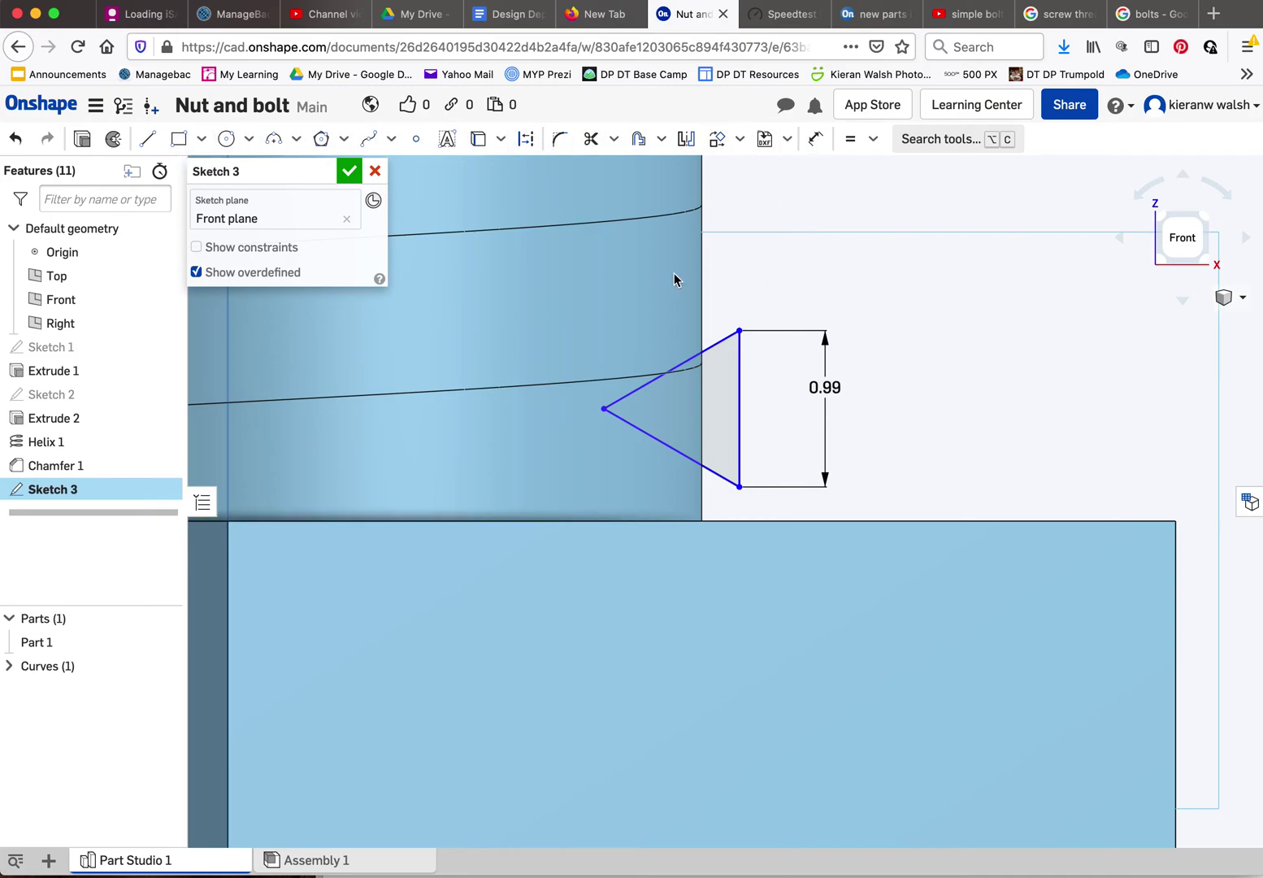
pyautogui.click(741, 395)
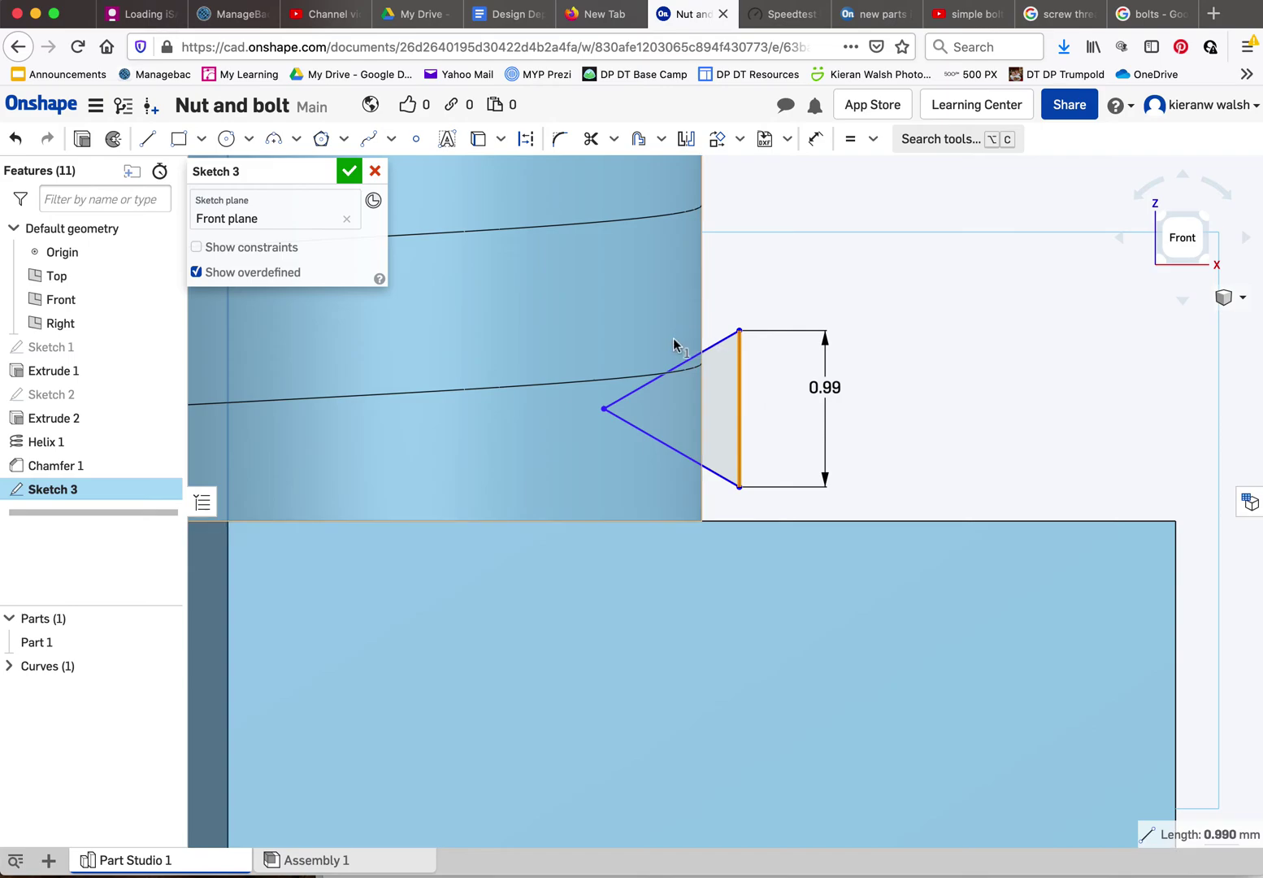
# - Pierce the triangle's vertical edge onto the helix so the thread profile sits on the path
pyautogui.click(654, 375)
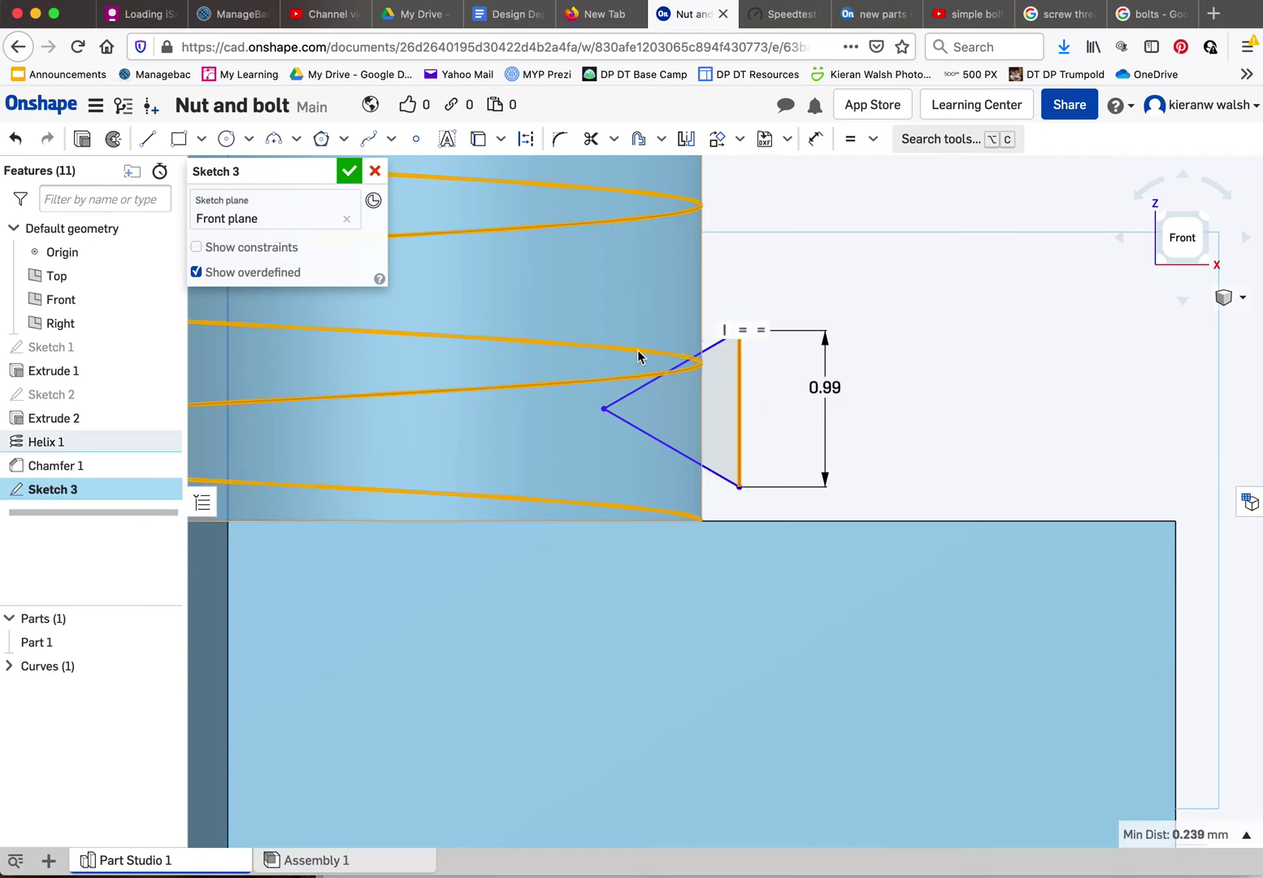
pyautogui.click(871, 140)
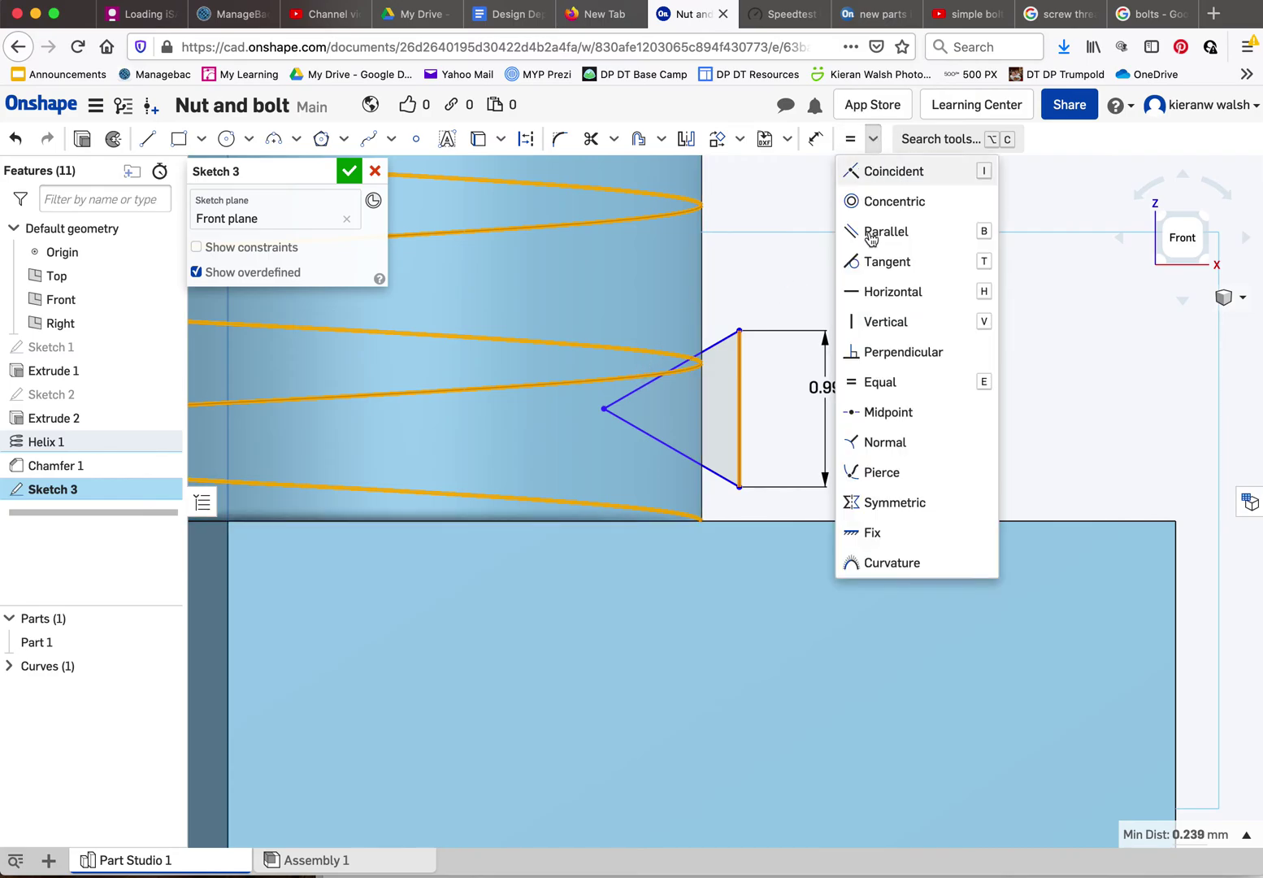
pyautogui.click(891, 475)
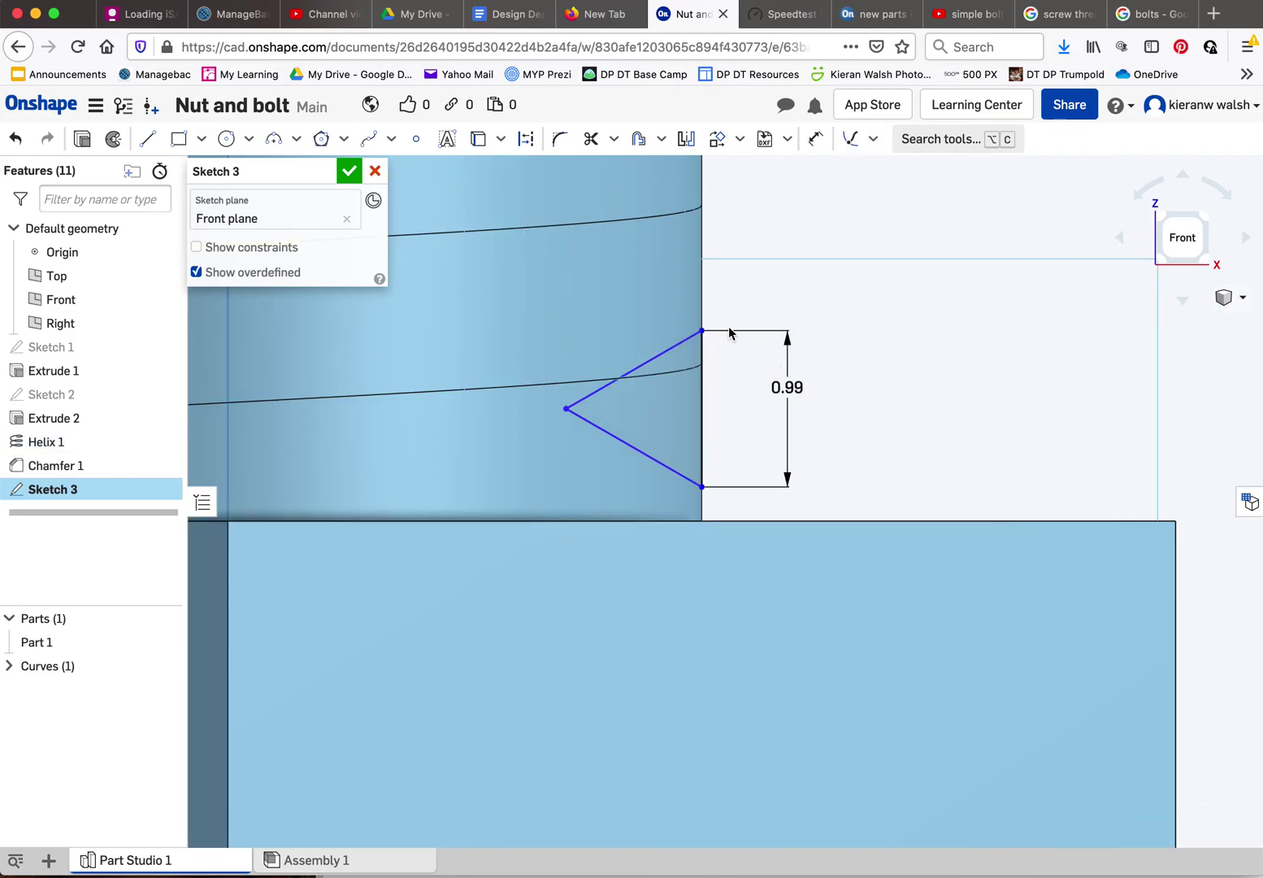
pyautogui.scroll(3, 704, 349)
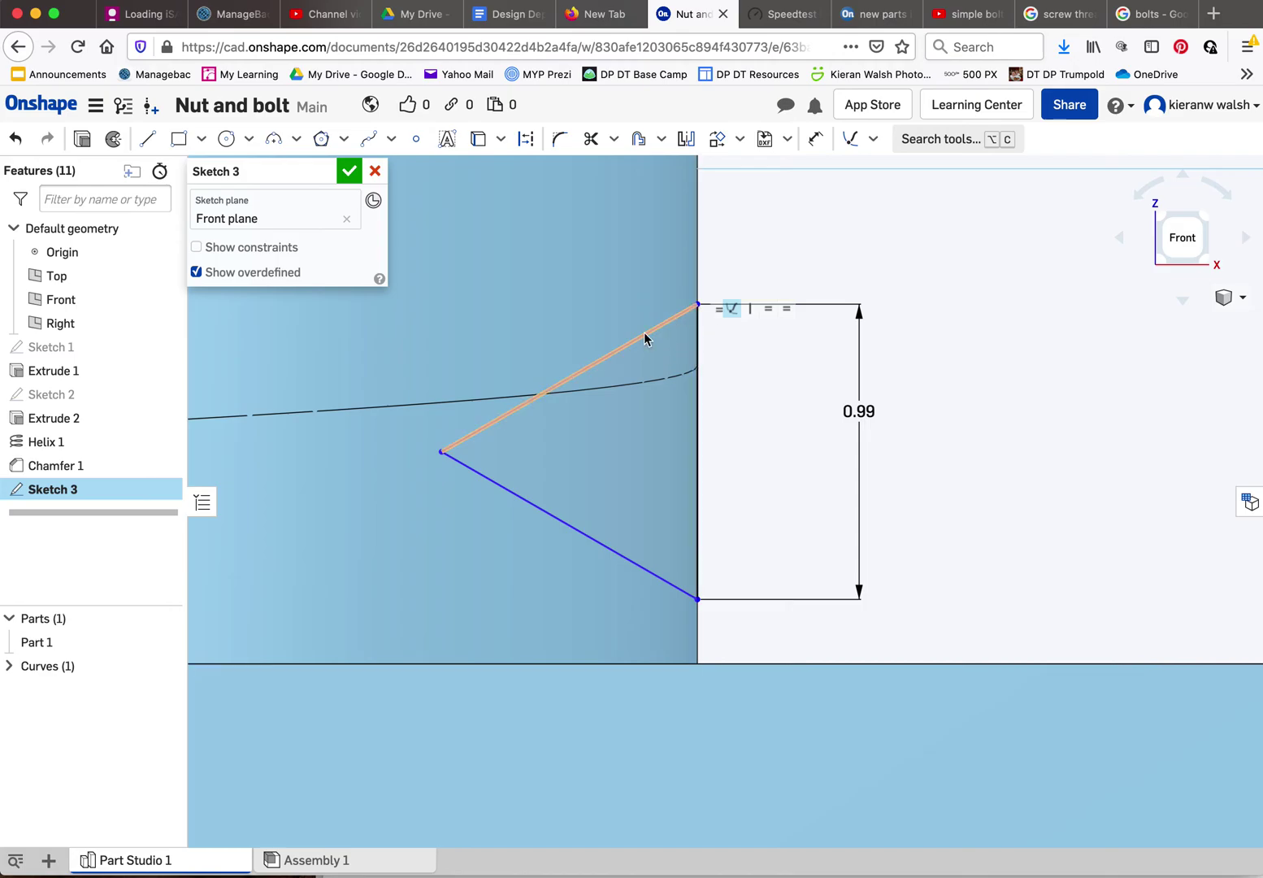
pyautogui.scroll(-3, 733, 366)
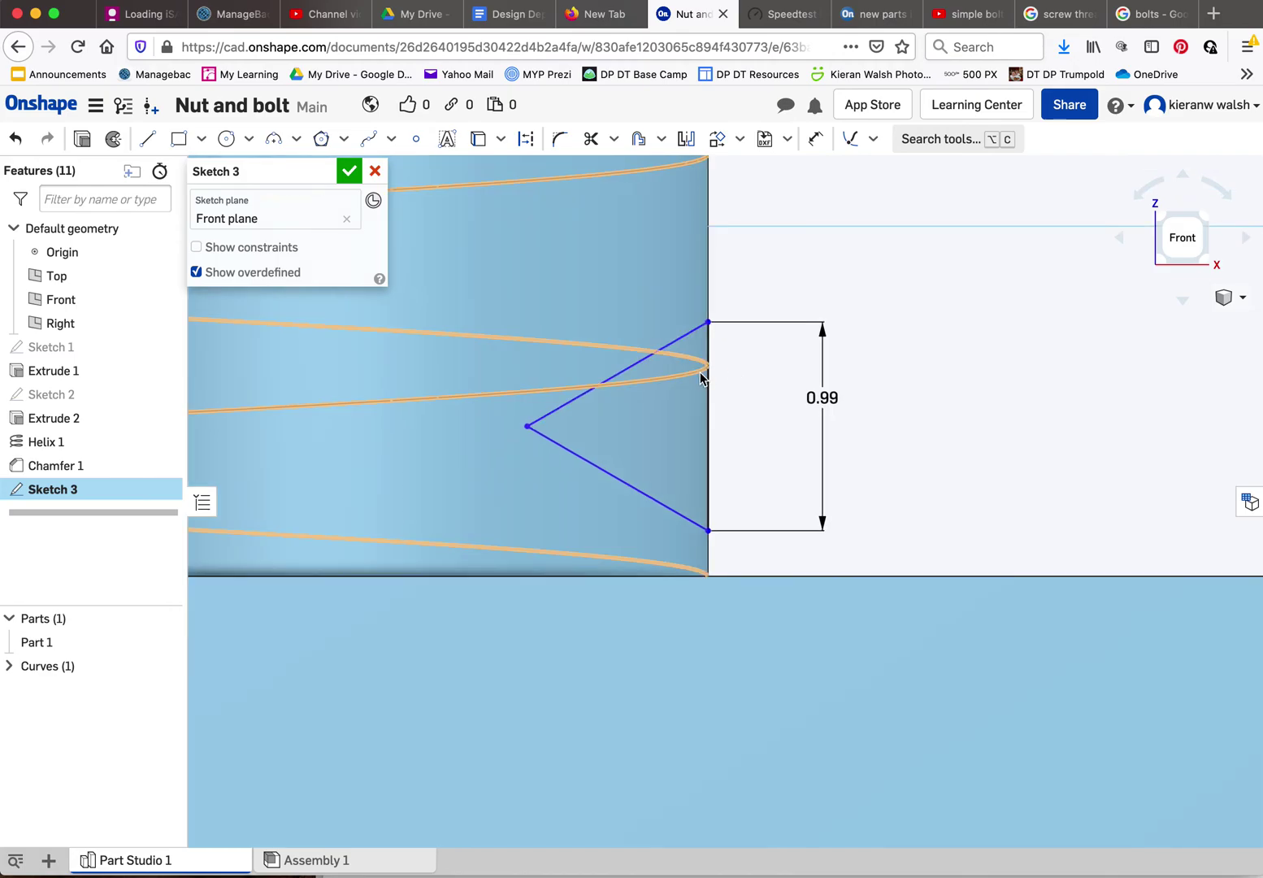
pyautogui.scroll(-3, 700, 376)
pyautogui.moveTo(775, 386)
pyautogui.mouseDown(button='right')
pyautogui.moveTo(775, 370)
pyautogui.moveTo(776, 387)
pyautogui.moveTo(737, 358)
pyautogui.mouseUp(button='right')
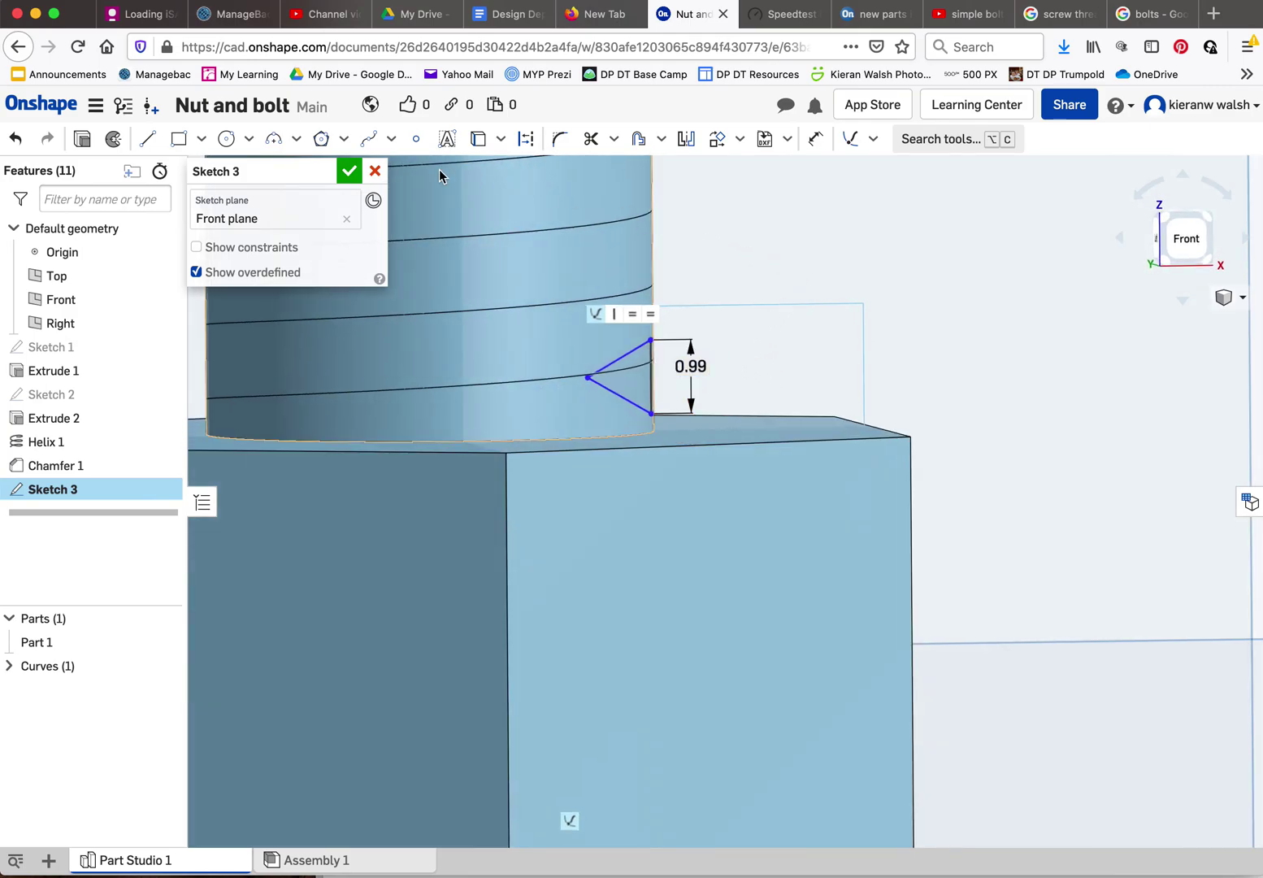
# - Finish Sketch 3 and zoom around the 3D bolt to check the profile
pyautogui.click(348, 170)
pyautogui.scroll(-2, 828, 371)
pyautogui.scroll(3, 726, 362)
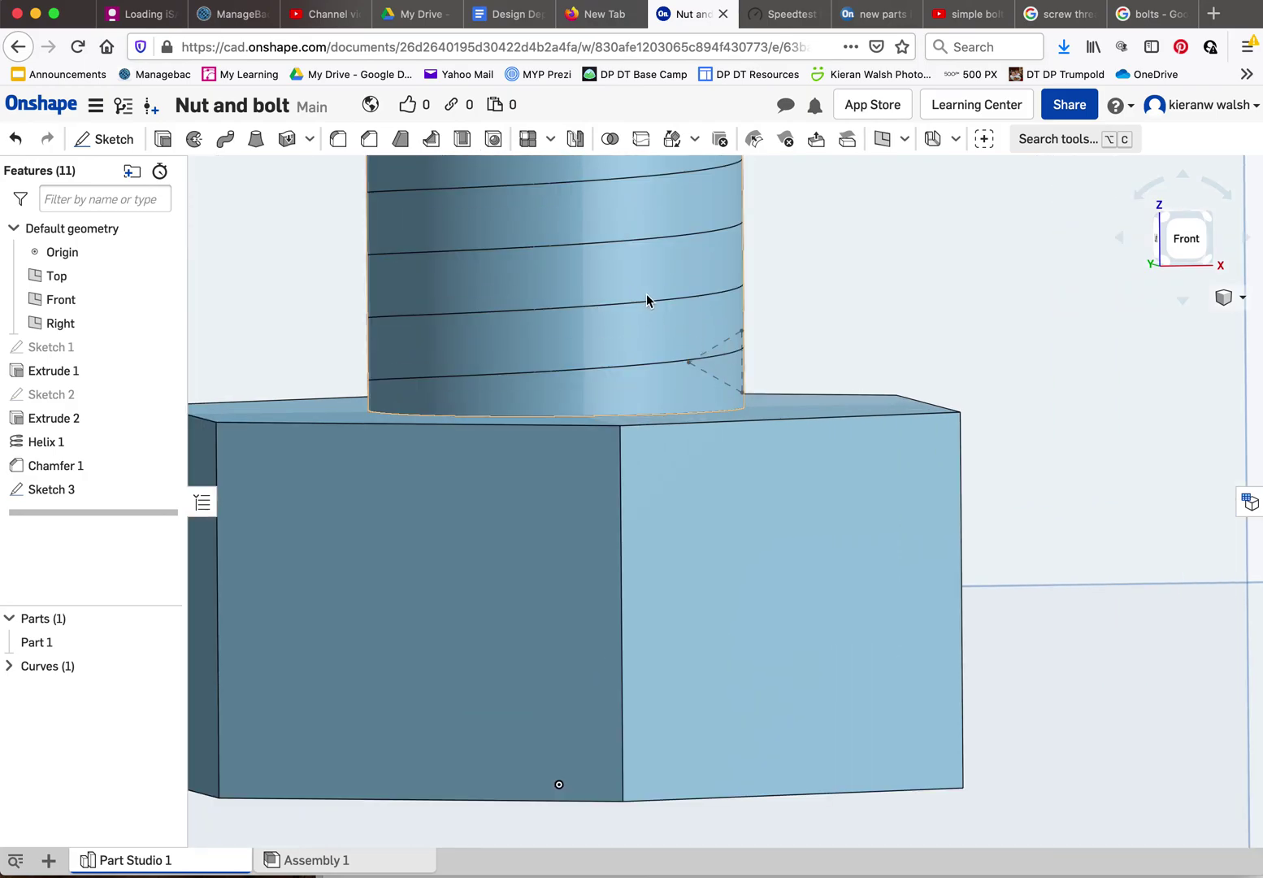
pyautogui.scroll(-2, 654, 308)
pyautogui.scroll(-1, 657, 310)
# - Set up a Remove sweep with Sketch 3 as the profile and the helix as the path
pyautogui.click(227, 140)
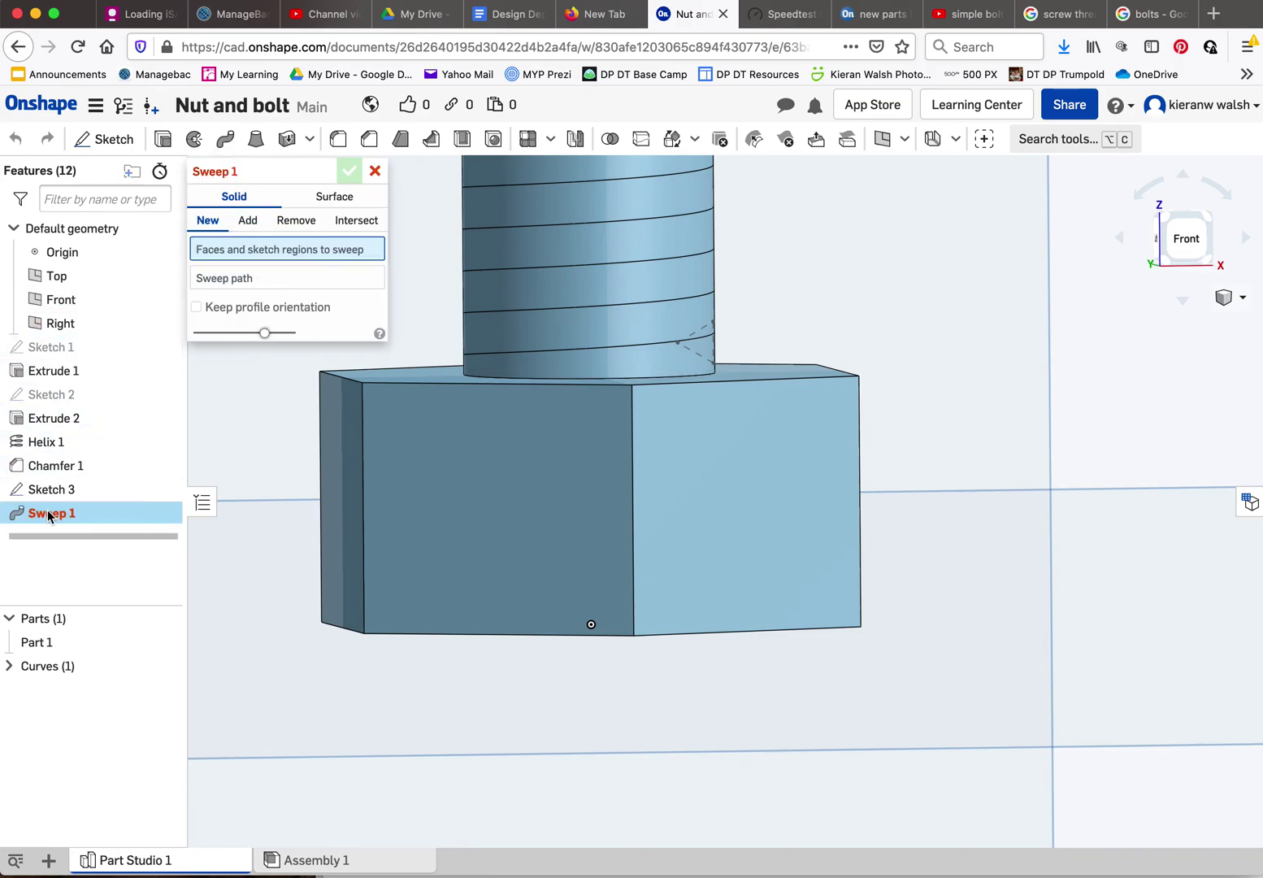
pyautogui.click(60, 490)
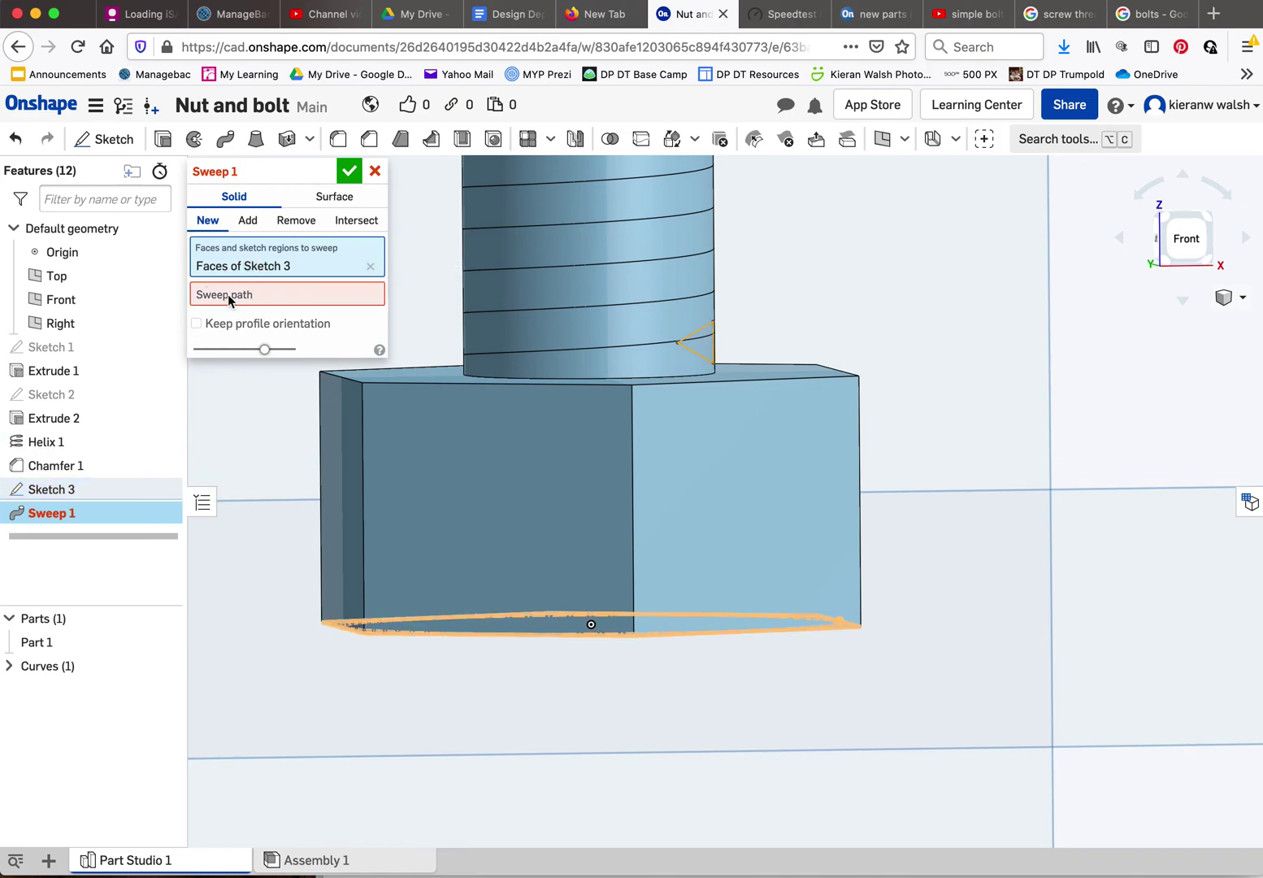
pyautogui.click(247, 298)
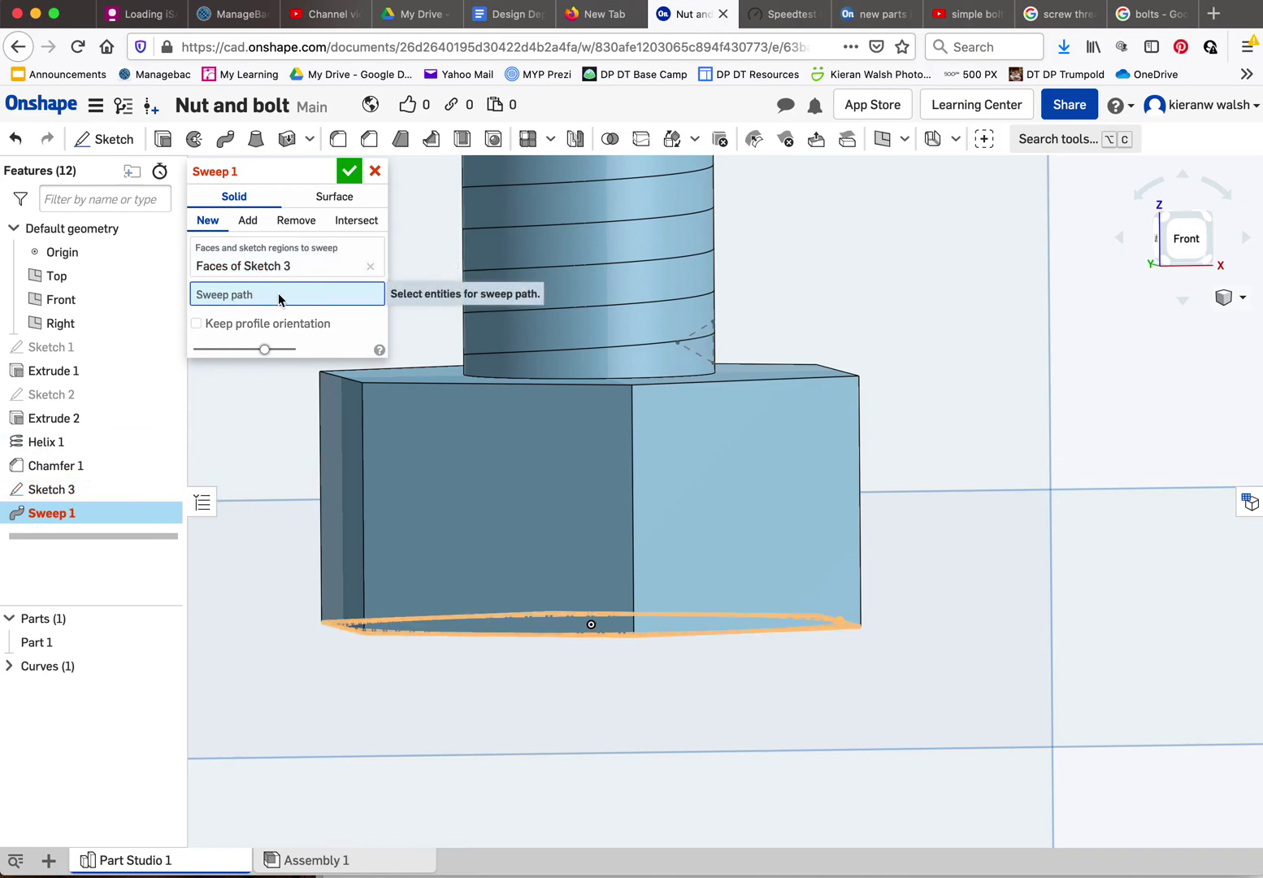
pyautogui.click(622, 307)
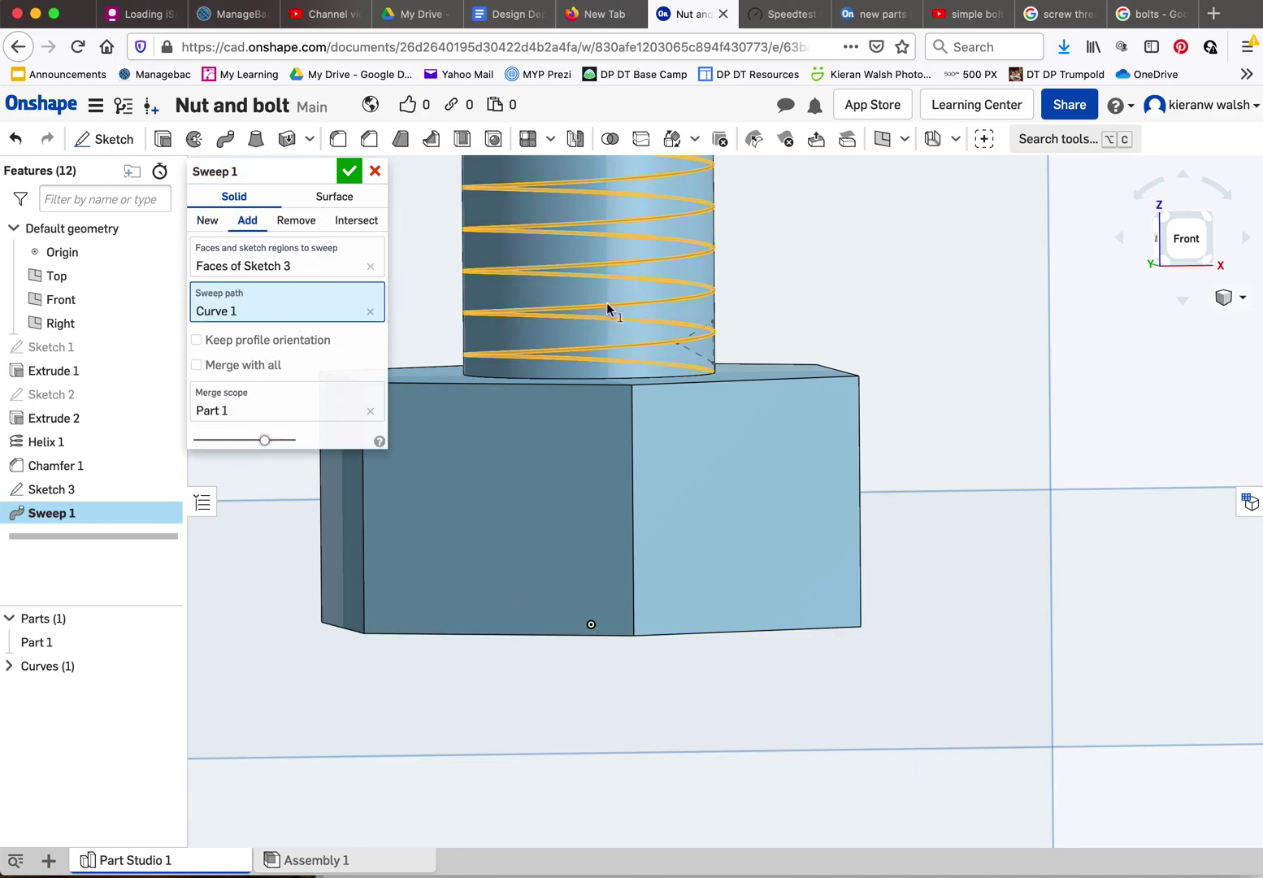
pyautogui.click(305, 223)
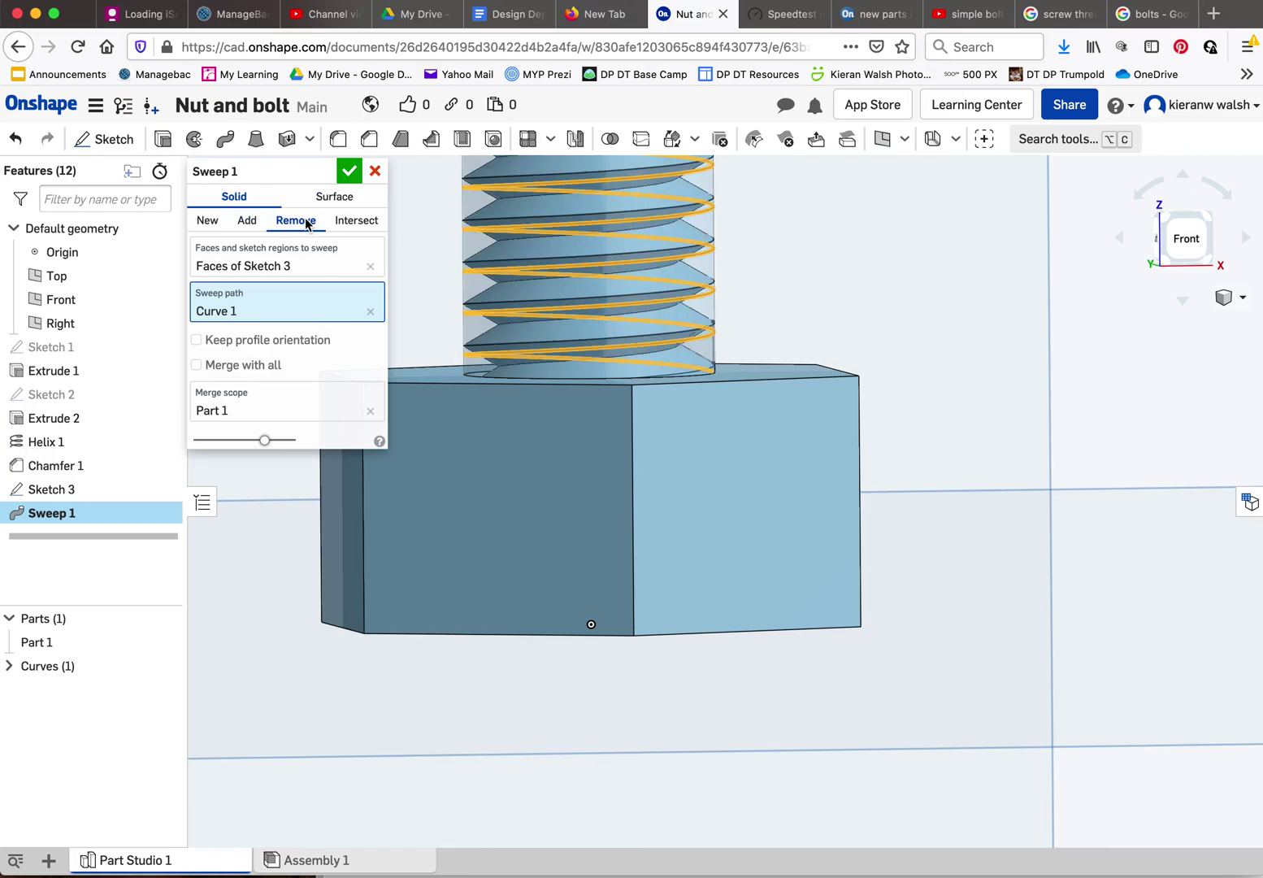
# - Merge the sweep cut with all parts and commit Sweep 1 to cut the threads
pyautogui.scroll(-2, 743, 349)
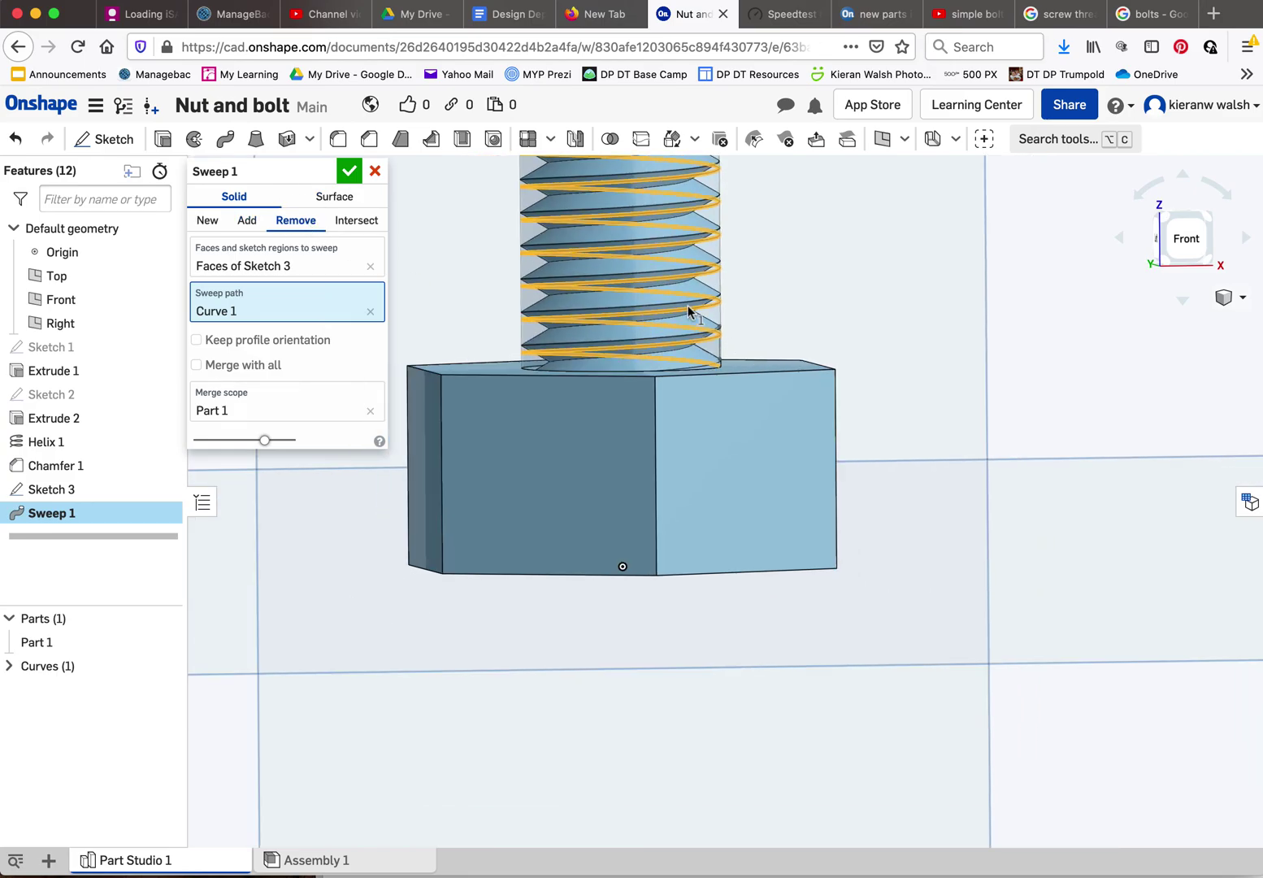
pyautogui.scroll(10, 522, 308)
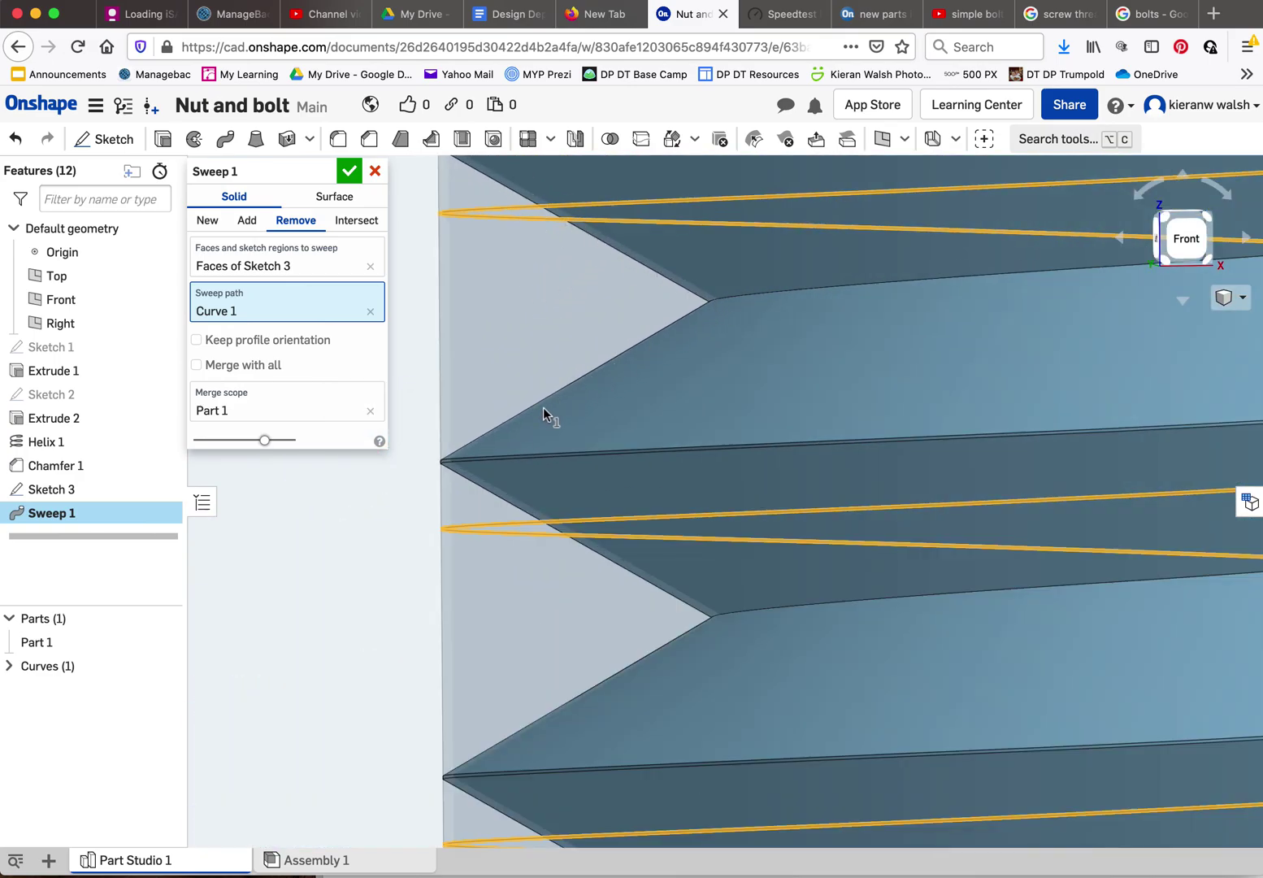
pyautogui.scroll(-3, 622, 259)
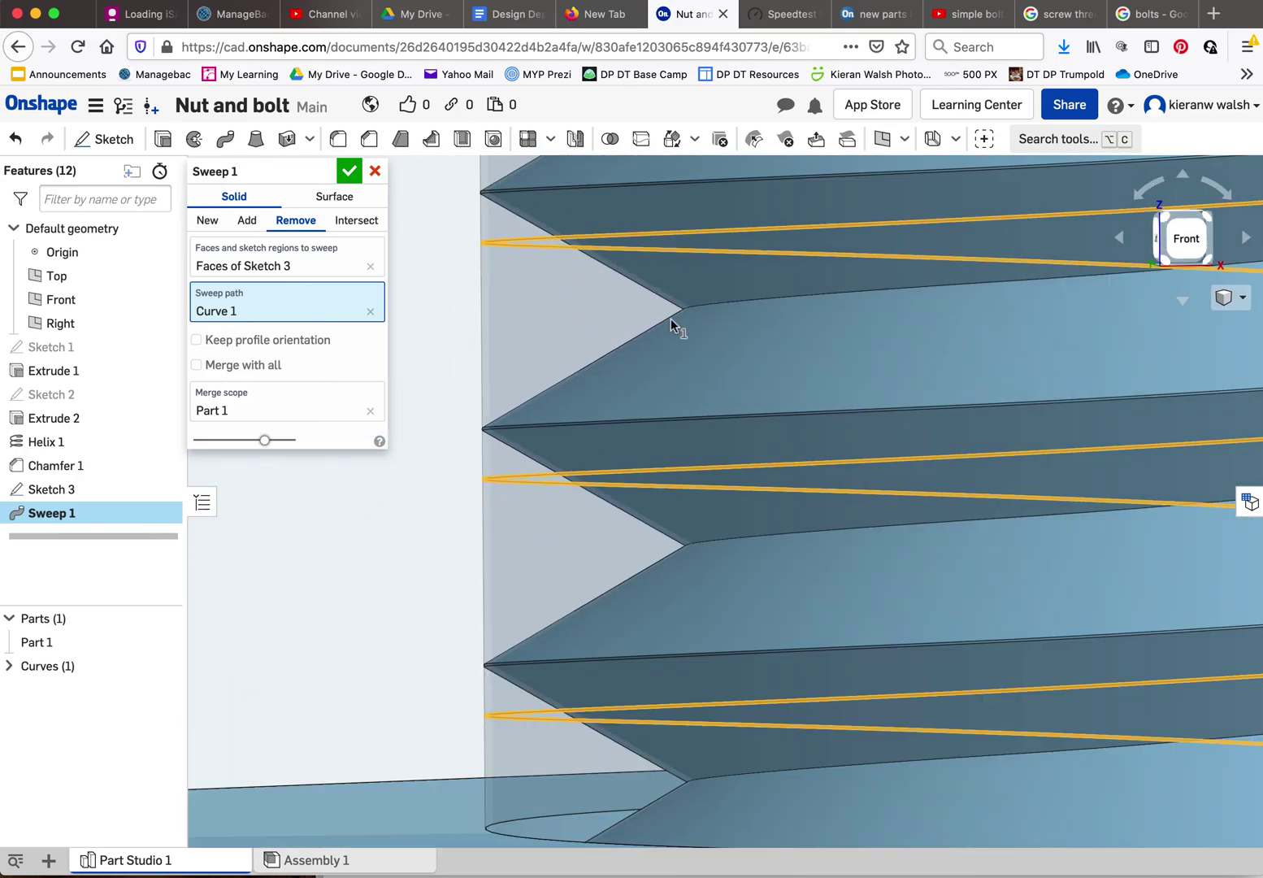
pyautogui.scroll(-10, 661, 324)
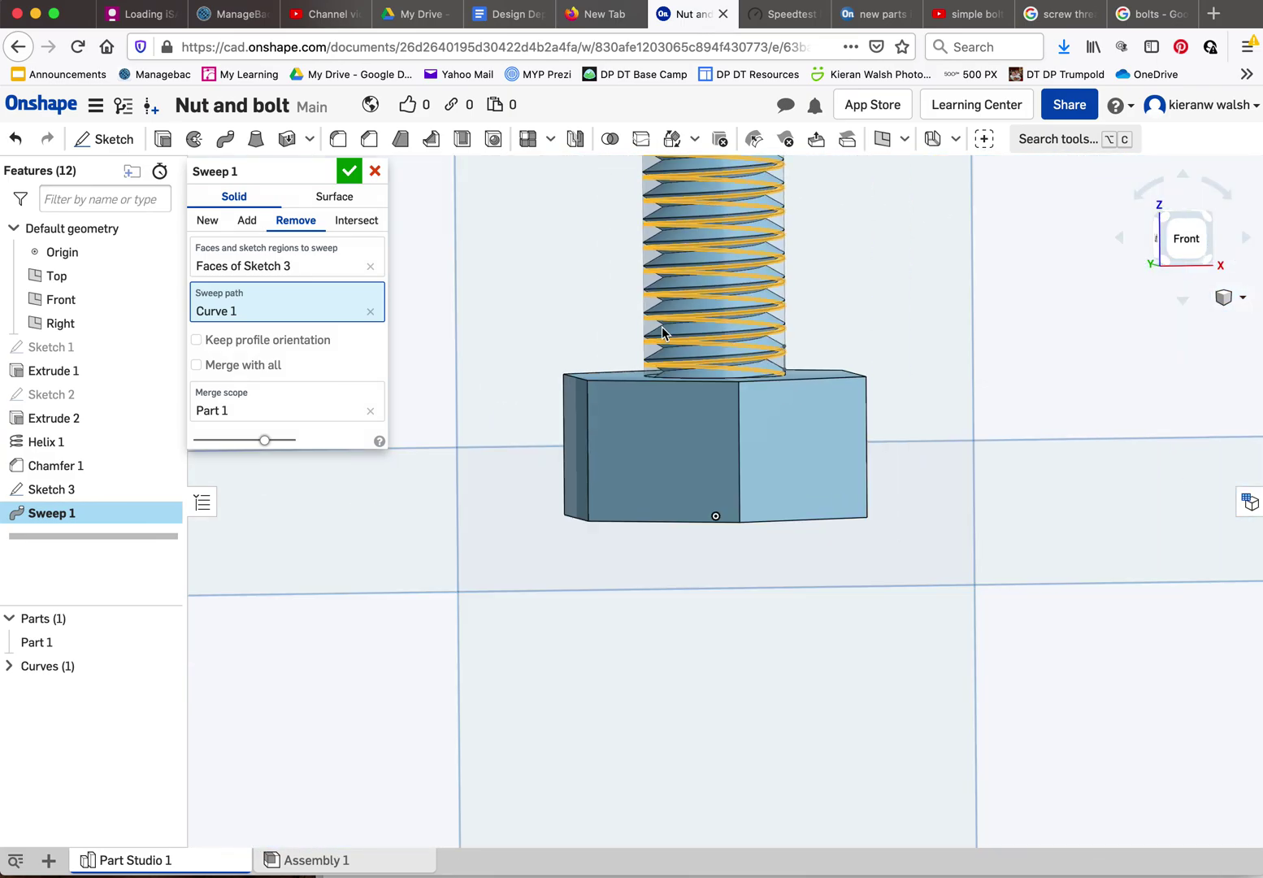
pyautogui.scroll(-10, 660, 326)
pyautogui.scroll(5, 683, 261)
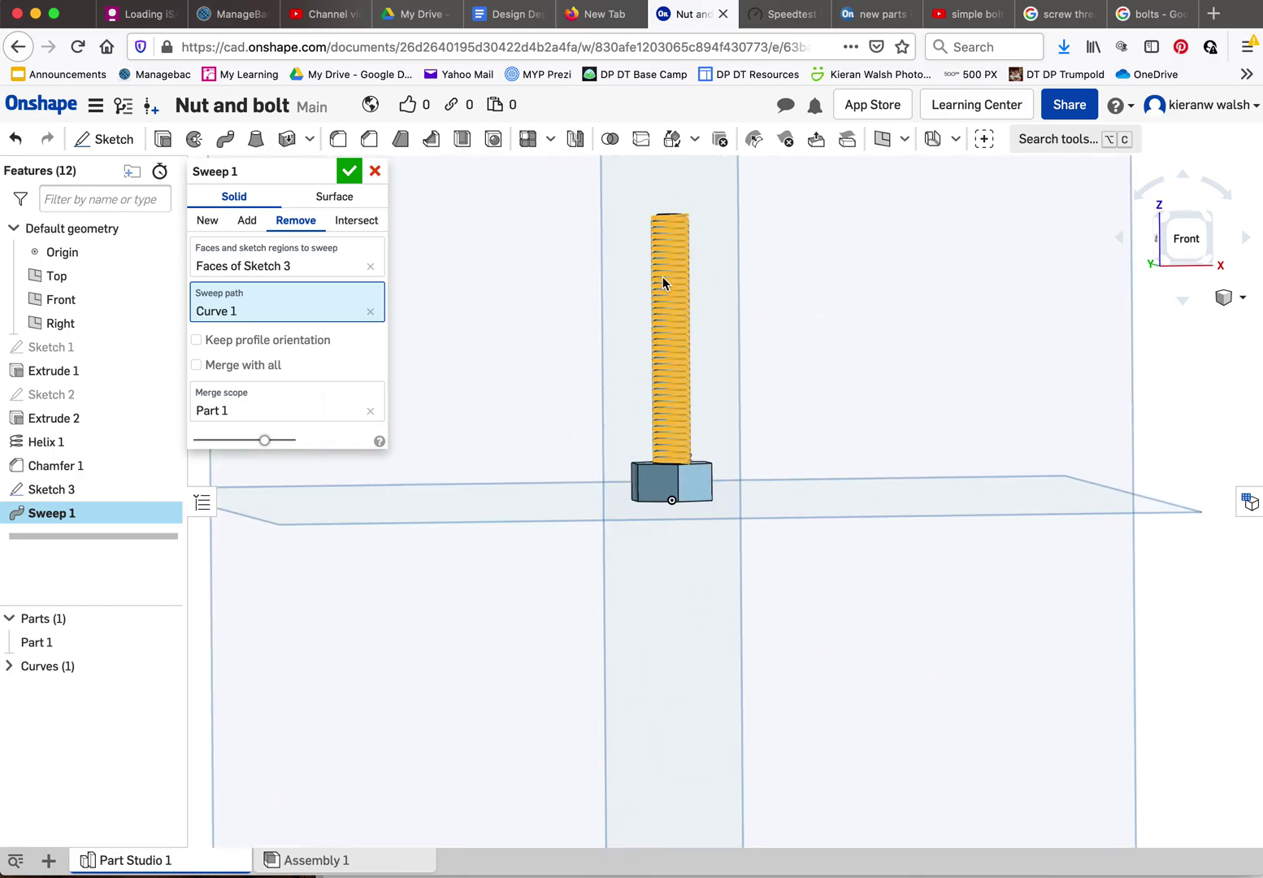
pyautogui.scroll(5, 626, 289)
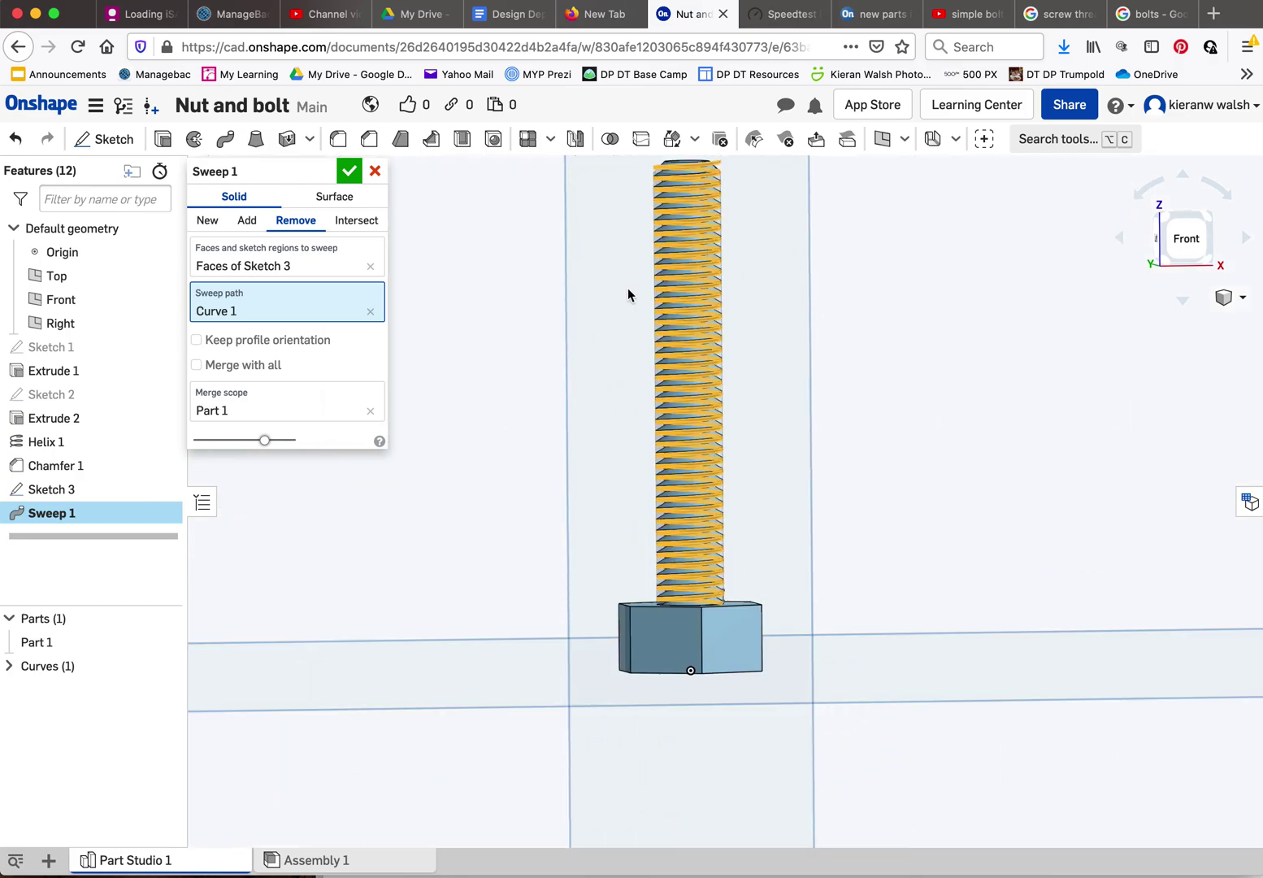
pyautogui.click(219, 371)
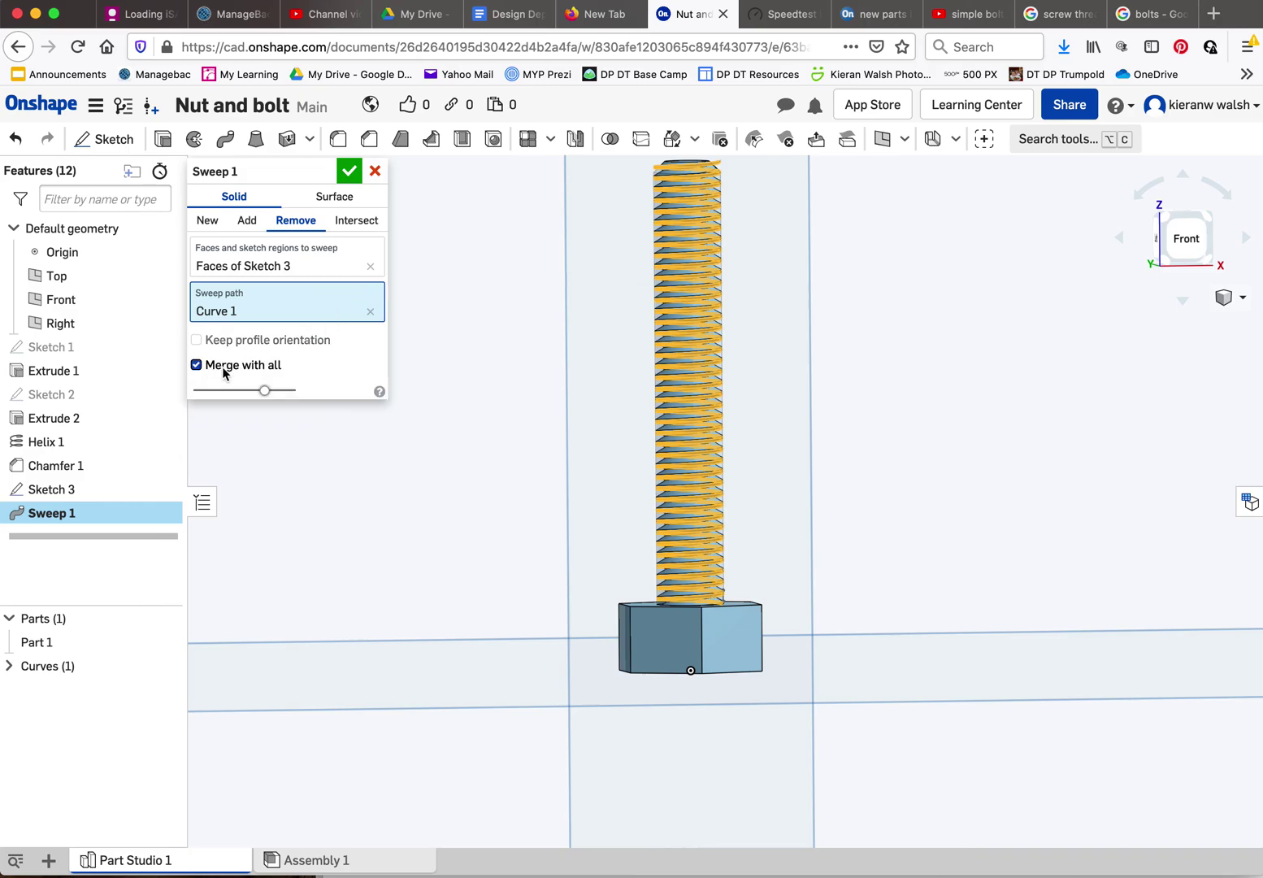
pyautogui.click(349, 170)
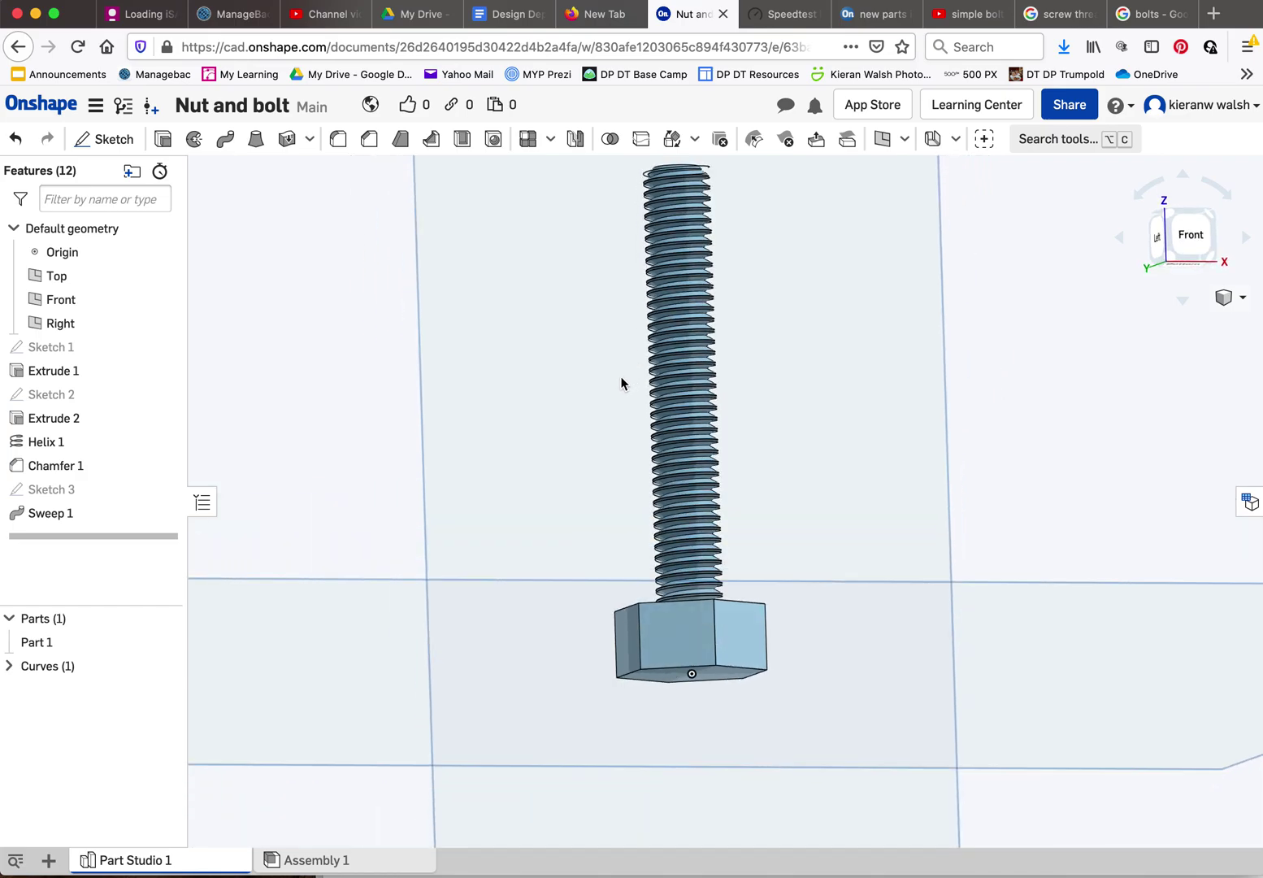